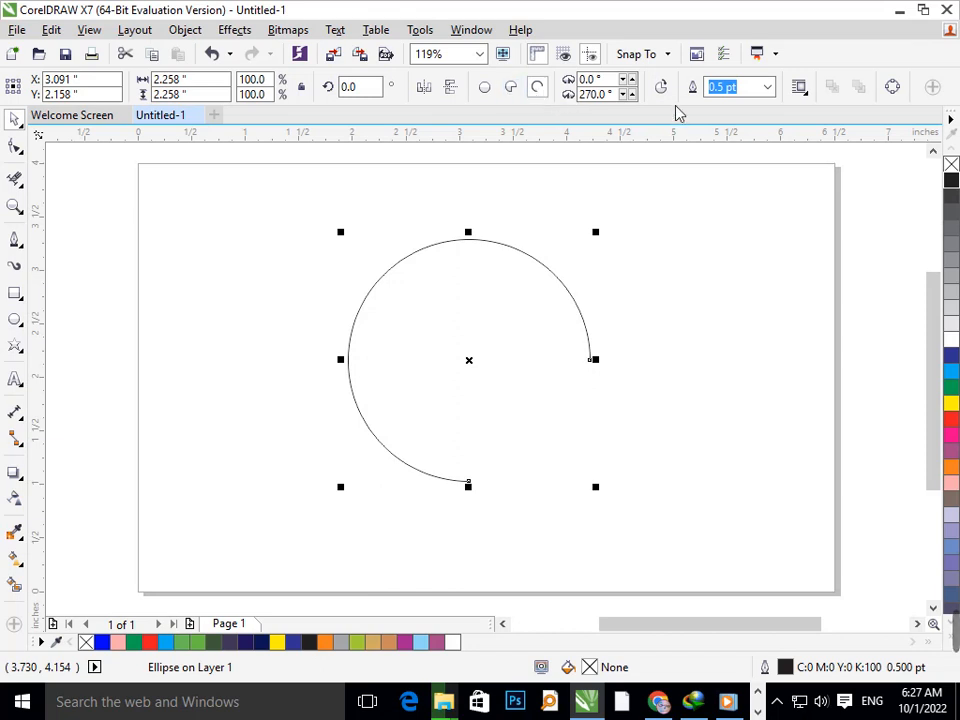
Step: Undo the circle's conversion to an arc and draw a vertical line between its upper and lower quadrants
{"action": "key", "text": "ctrl+z"}
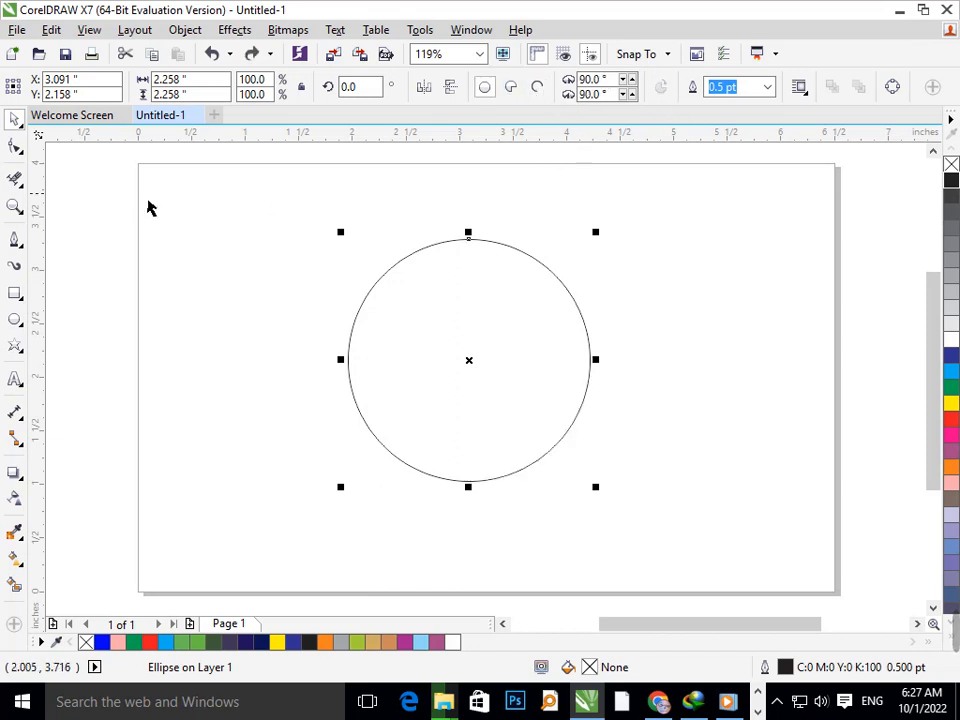
{"action": "left_click", "coordinate": [14, 242]}
{"action": "left_click", "coordinate": [469, 240]}
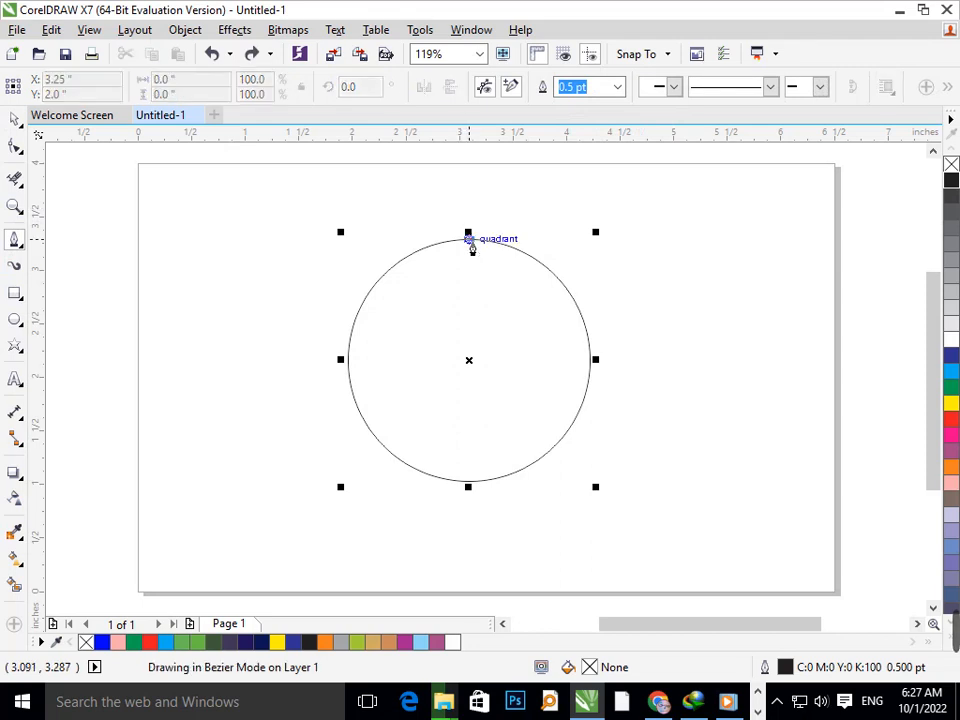
{"action": "left_click", "coordinate": [469, 482]}
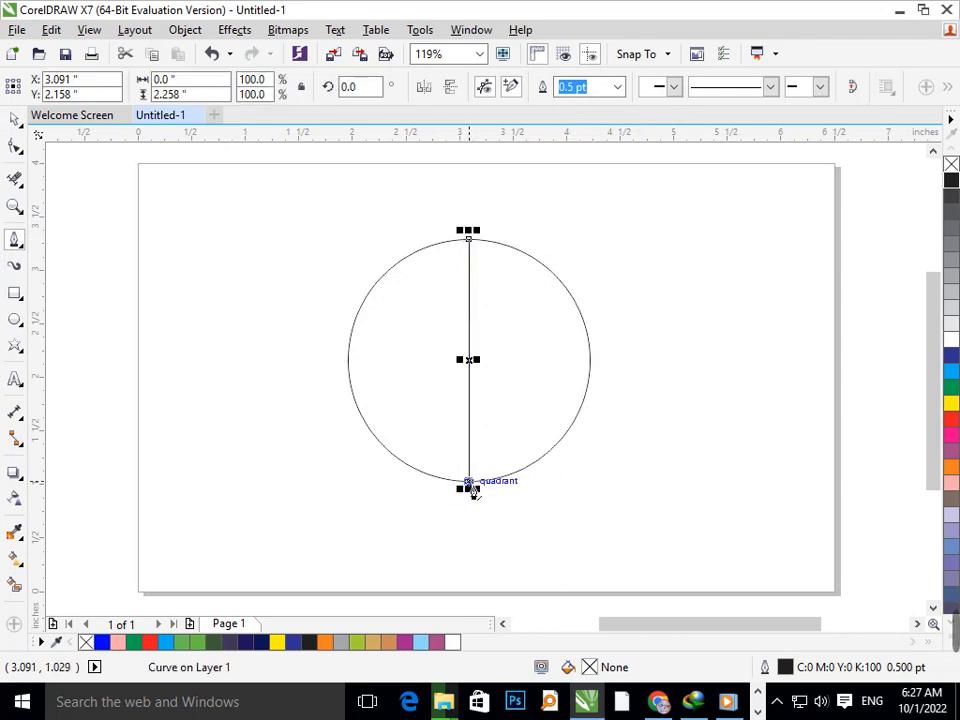
Step: Remove the circle's right half and the vertical line with Virtual Segment Delete, leaving only the left semicircular arc
{"action": "left_click", "coordinate": [14, 178]}
{"action": "left_click", "coordinate": [588, 330]}
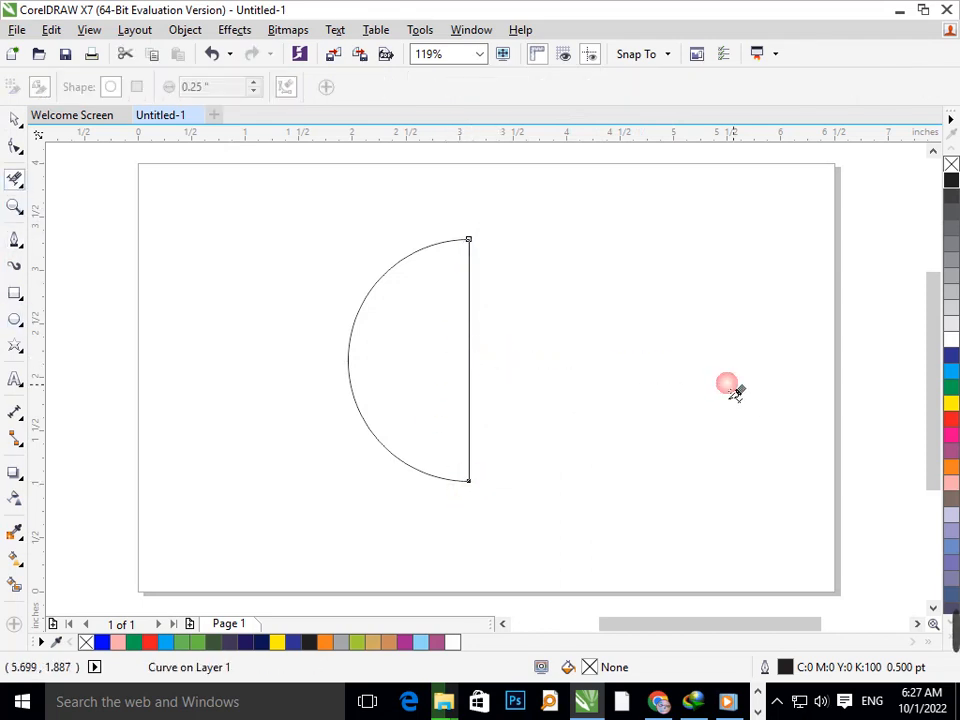
{"action": "left_click_drag", "start_coordinate": [446, 354], "coordinate": [495, 360]}
{"action": "left_click", "coordinate": [14, 119]}
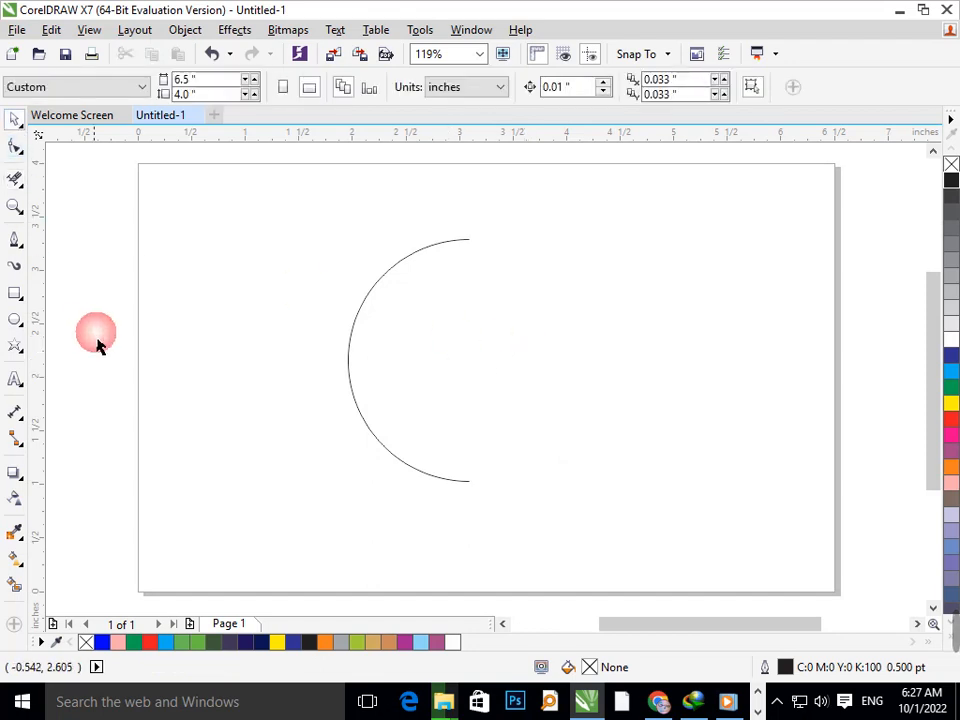
Step: Draw a five-pointed star about 0.95 by 0.9 inches over the arc's upper end
{"action": "left_click", "coordinate": [14, 346]}
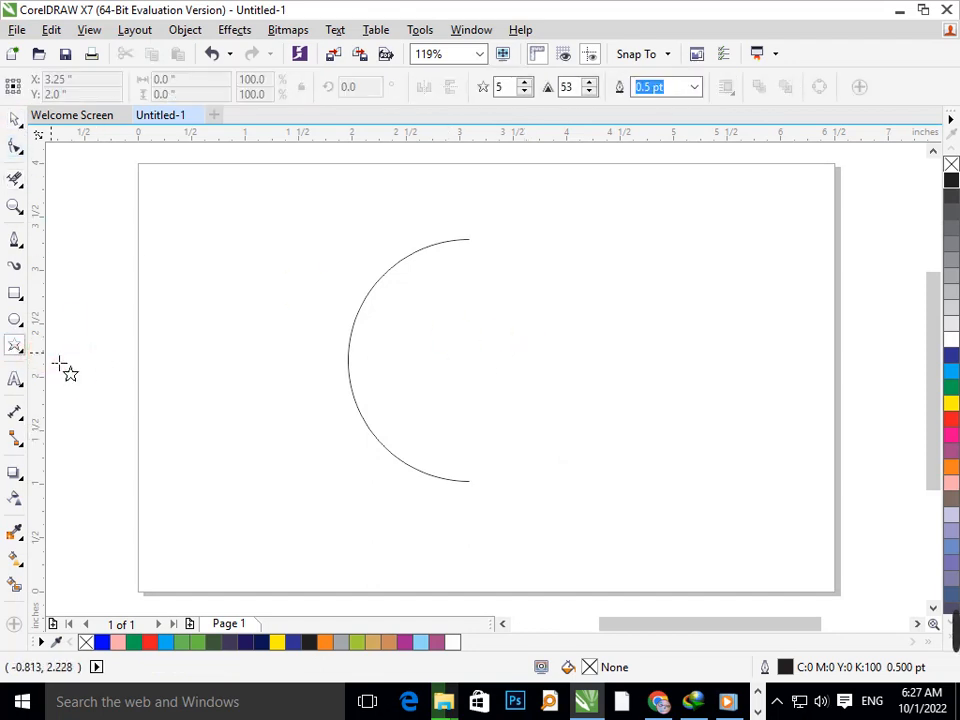
{"action": "left_click_drag", "start_coordinate": [461, 207], "coordinate": [522, 259]}
{"action": "left_click", "coordinate": [16, 122]}
{"action": "left_click", "coordinate": [521, 392]}
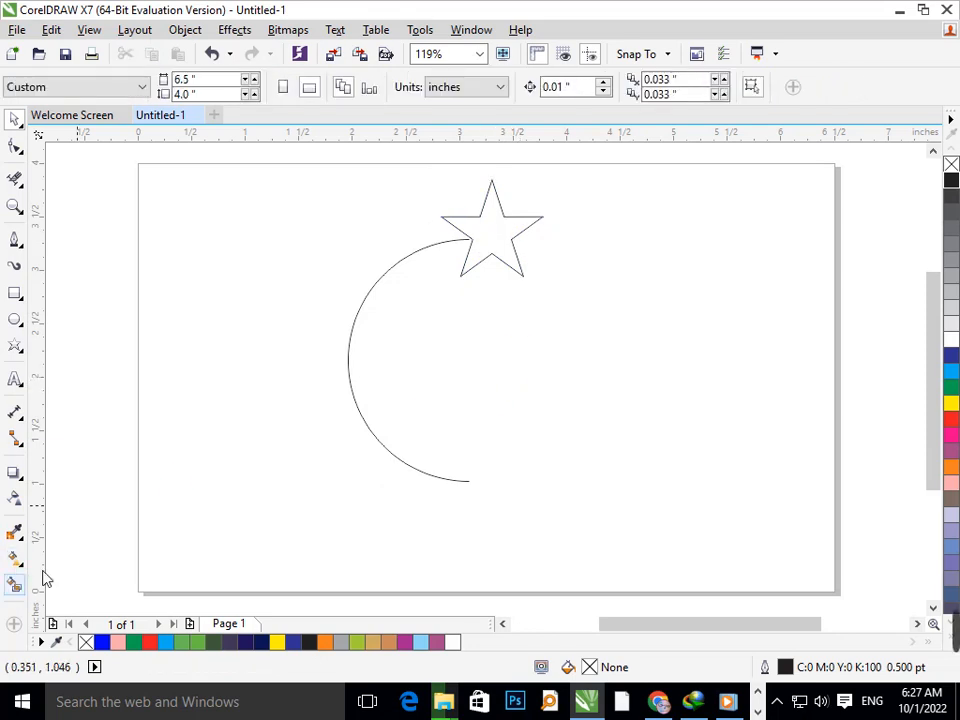
Step: Show the star's object properties and give it a linear fountain fill
{"action": "left_click", "coordinate": [505, 252]}
{"action": "right_click", "coordinate": [505, 252]}
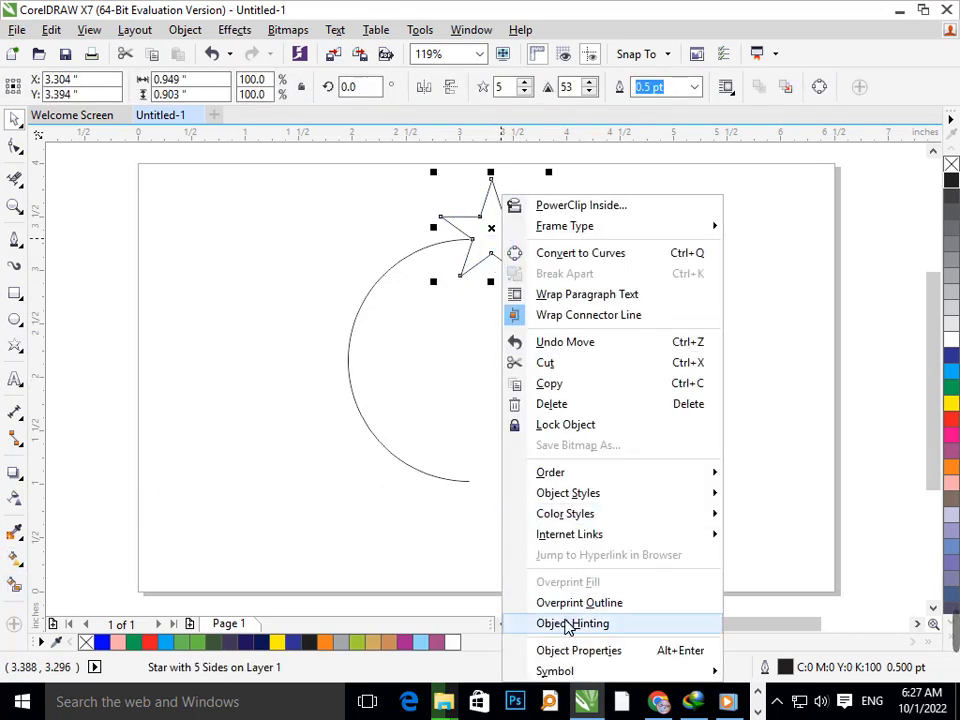
{"action": "left_click", "coordinate": [583, 650]}
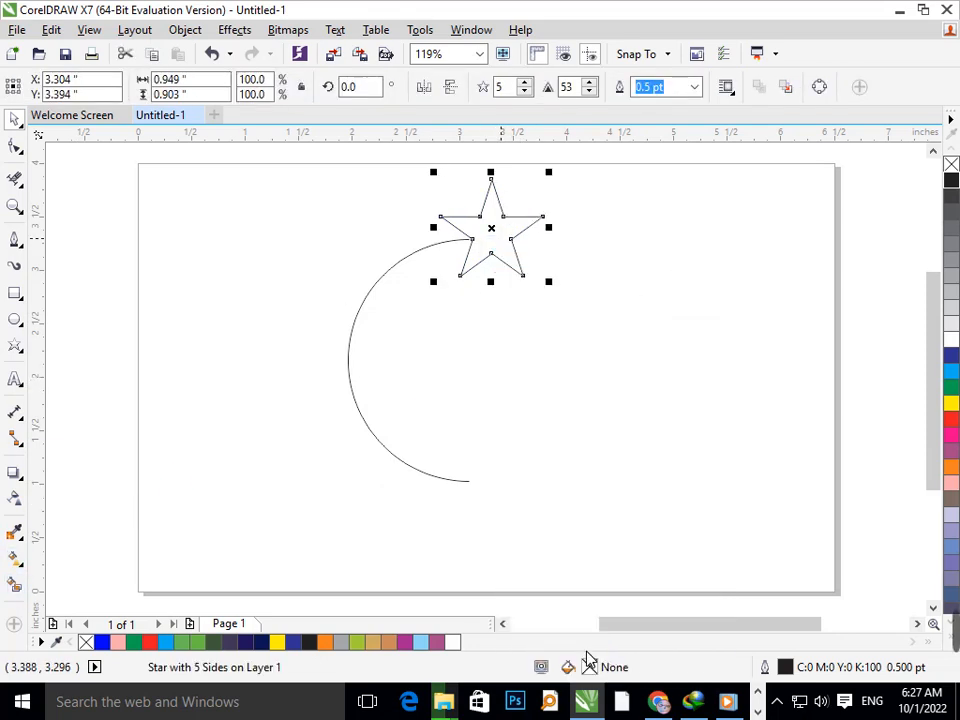
{"action": "left_click", "coordinate": [727, 183]}
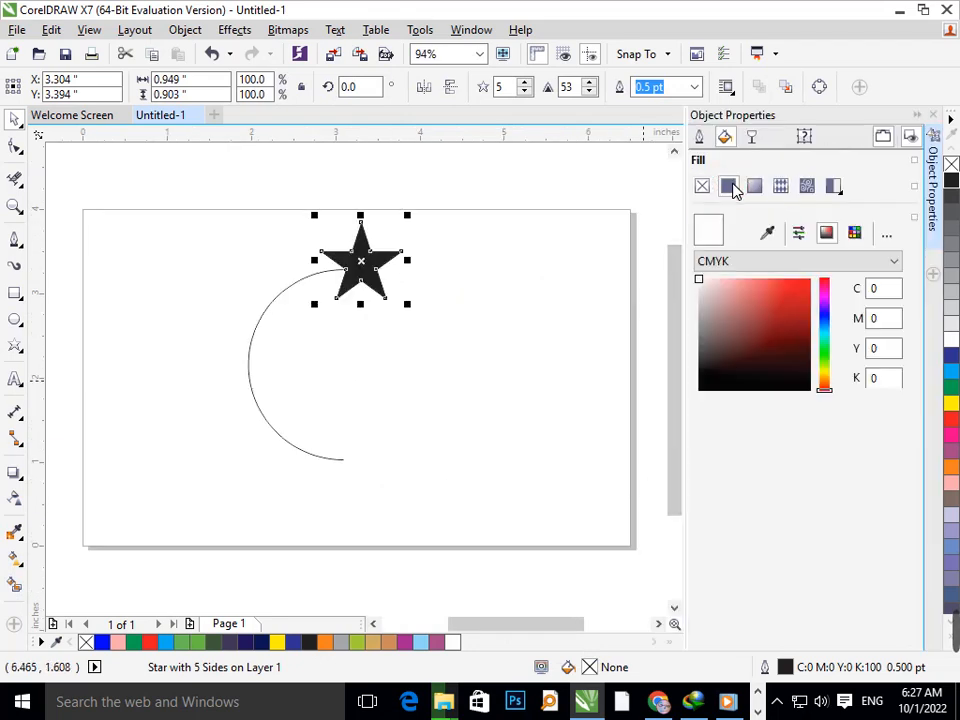
{"action": "left_click", "coordinate": [757, 189]}
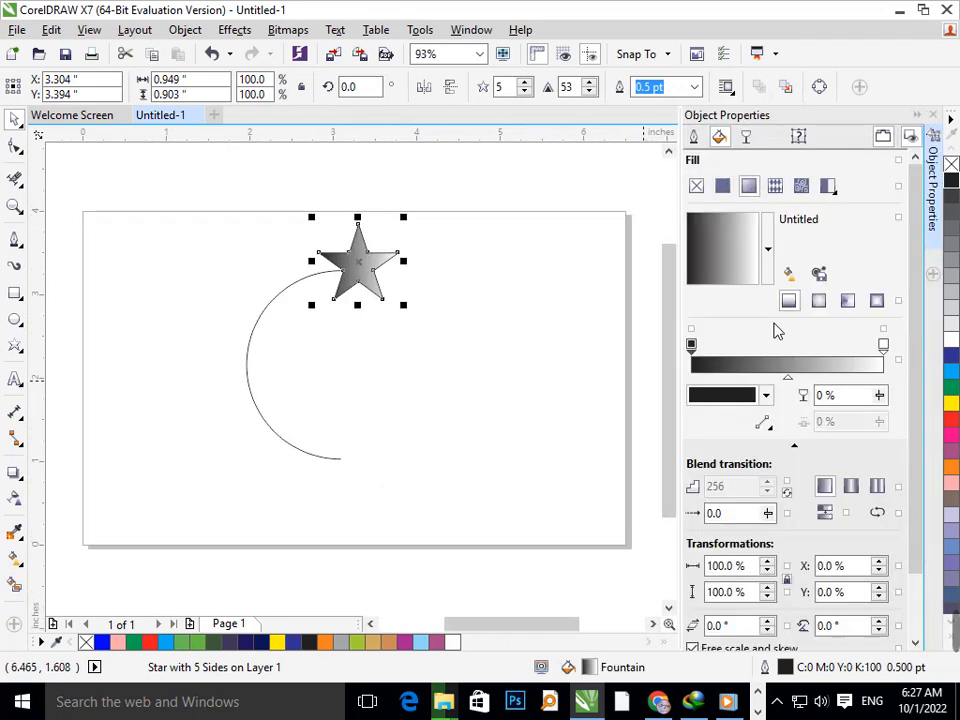
Step: Try light blue, green and dark blue as the start colour of the star's fountain fill
{"action": "left_click", "coordinate": [703, 388]}
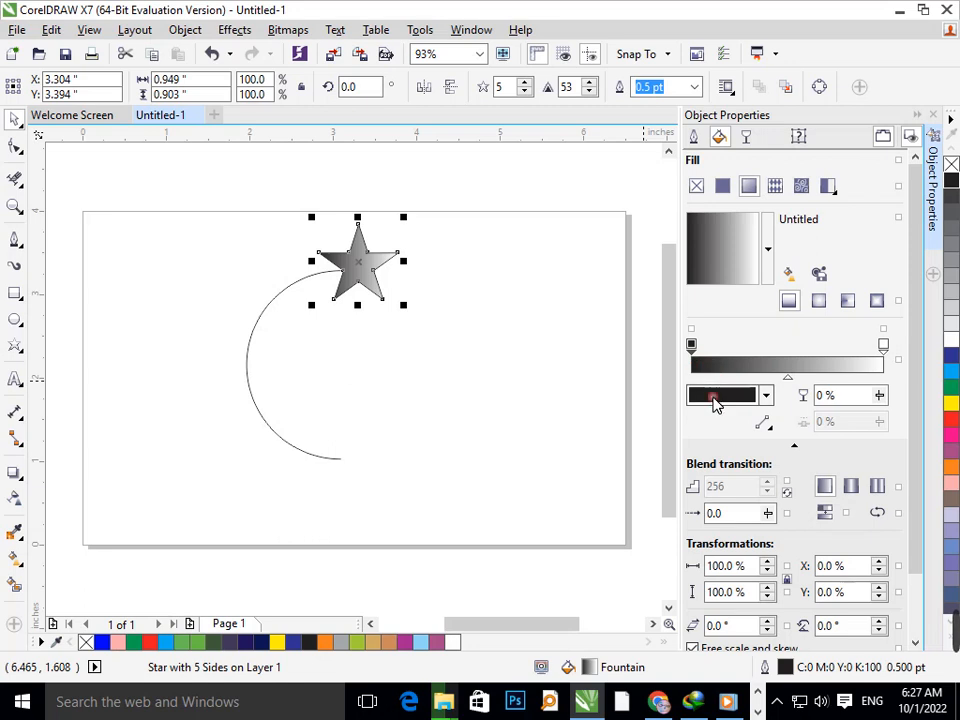
{"action": "left_click", "coordinate": [805, 484]}
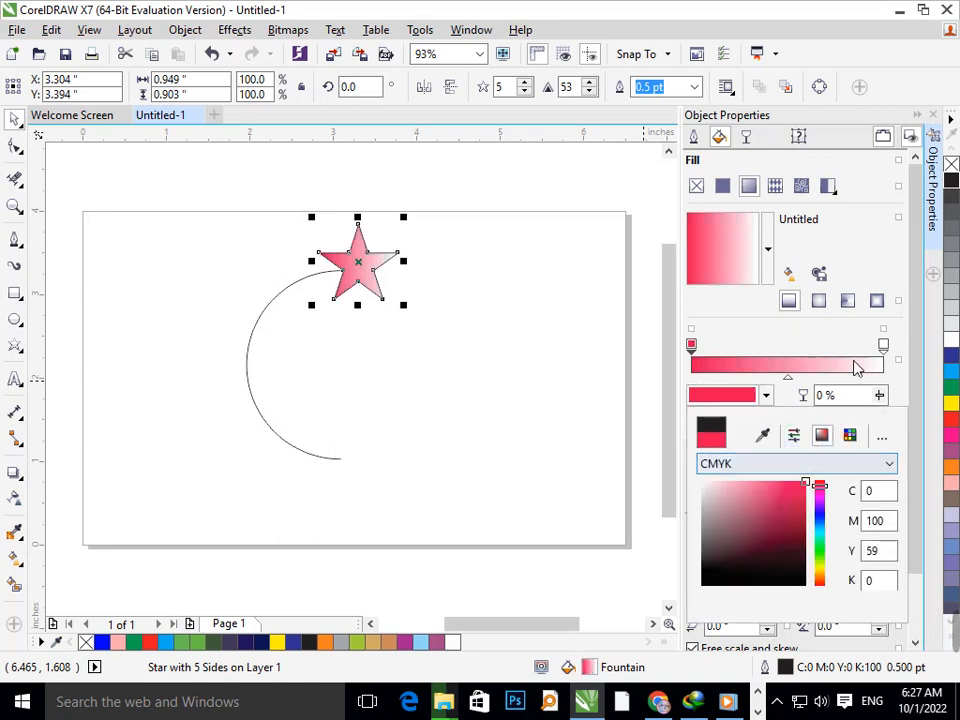
{"action": "left_click_drag", "start_coordinate": [816, 540], "coordinate": [818, 537]}
{"action": "left_click", "coordinate": [886, 345]}
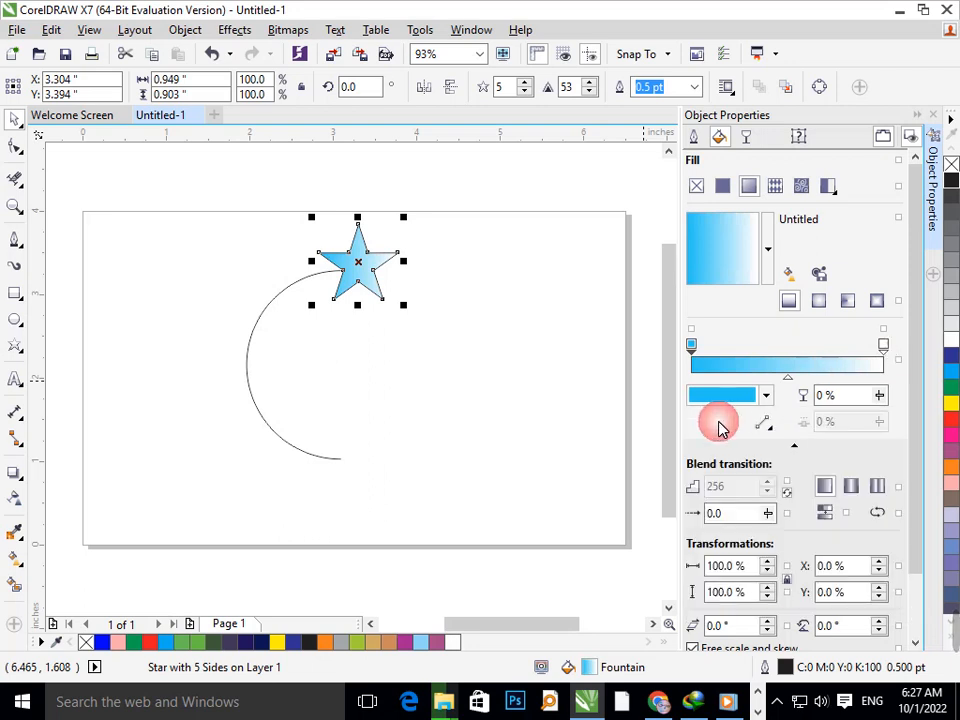
{"action": "left_click", "coordinate": [722, 398]}
{"action": "left_click", "coordinate": [820, 556]}
{"action": "left_click_drag", "start_coordinate": [776, 521], "coordinate": [794, 507]}
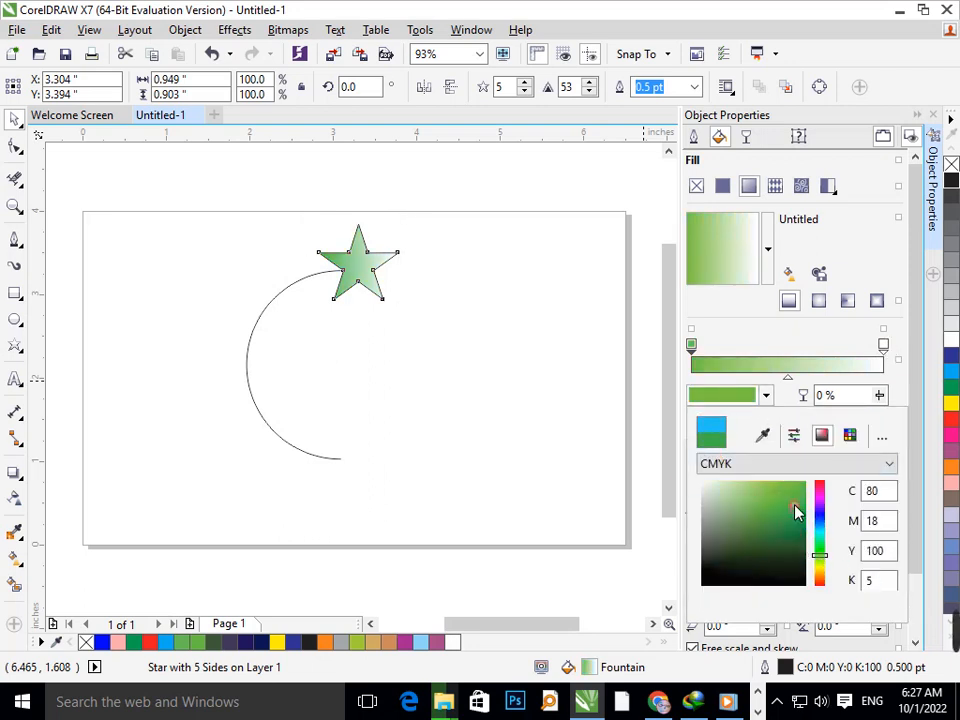
{"action": "left_click_drag", "start_coordinate": [820, 553], "coordinate": [824, 518]}
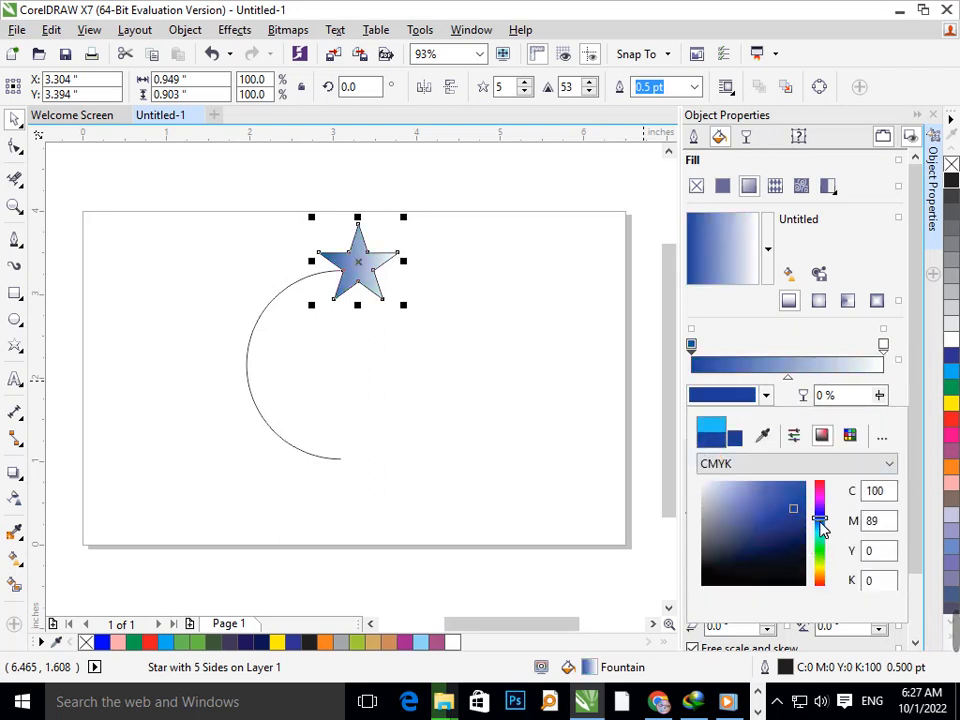
Step: Set the start colour of the star's fountain fill to light blue
{"action": "left_click", "coordinate": [758, 347]}
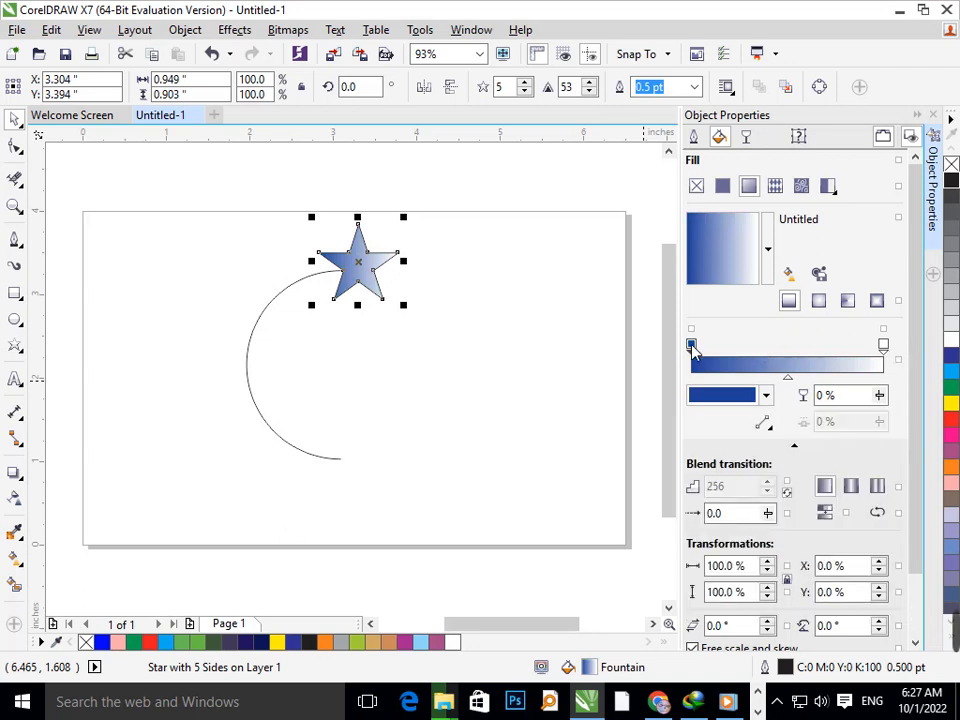
{"action": "left_click", "coordinate": [699, 392]}
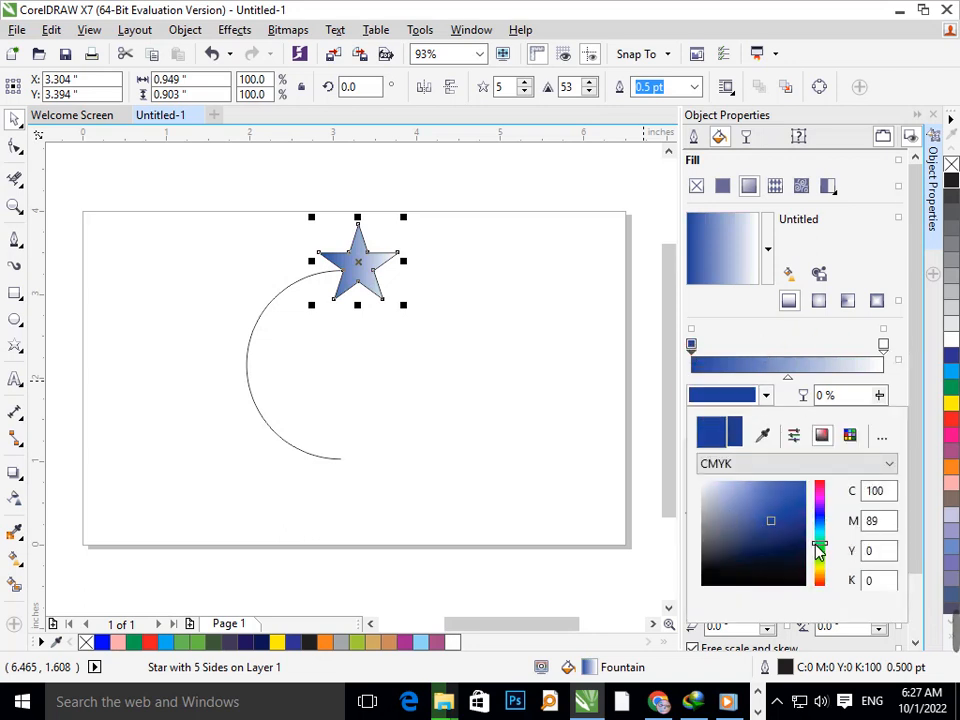
{"action": "left_click_drag", "start_coordinate": [797, 542], "coordinate": [793, 485]}
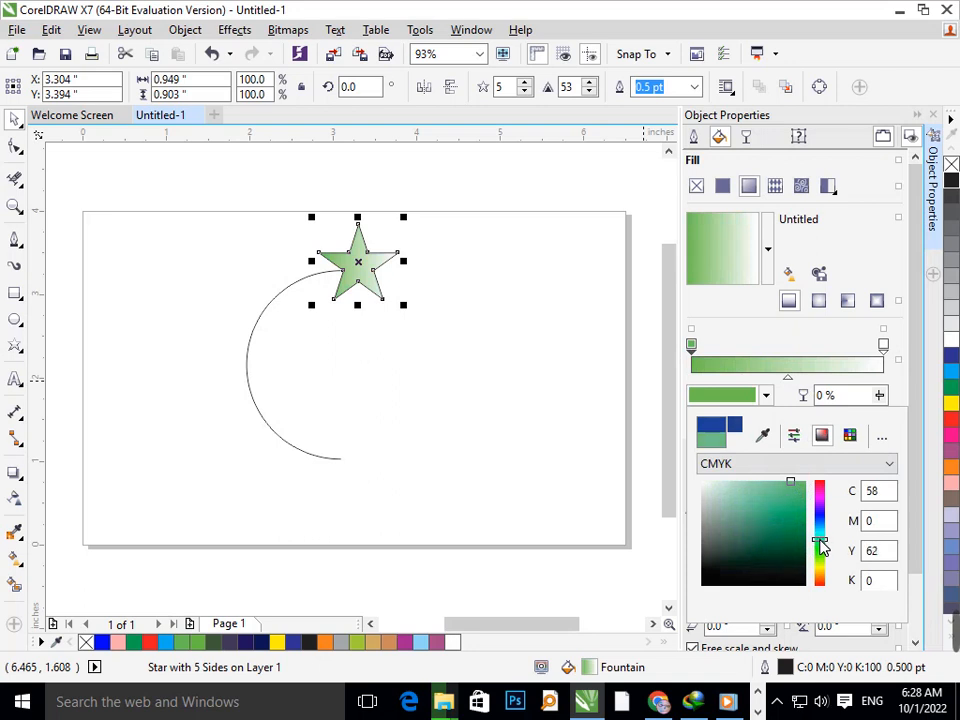
{"action": "left_click_drag", "start_coordinate": [820, 545], "coordinate": [822, 540]}
Step: Set the end colour of the star's fountain fill to orange, C0 M35 Y100 K0
{"action": "left_click", "coordinate": [884, 350]}
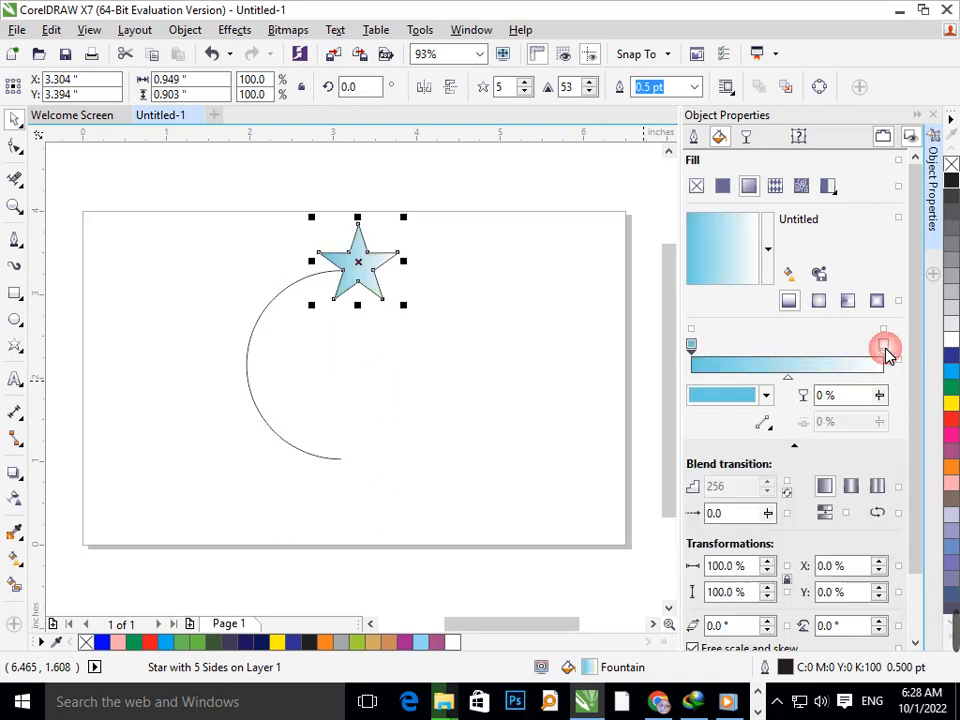
{"action": "left_click", "coordinate": [731, 393]}
{"action": "left_click", "coordinate": [793, 482]}
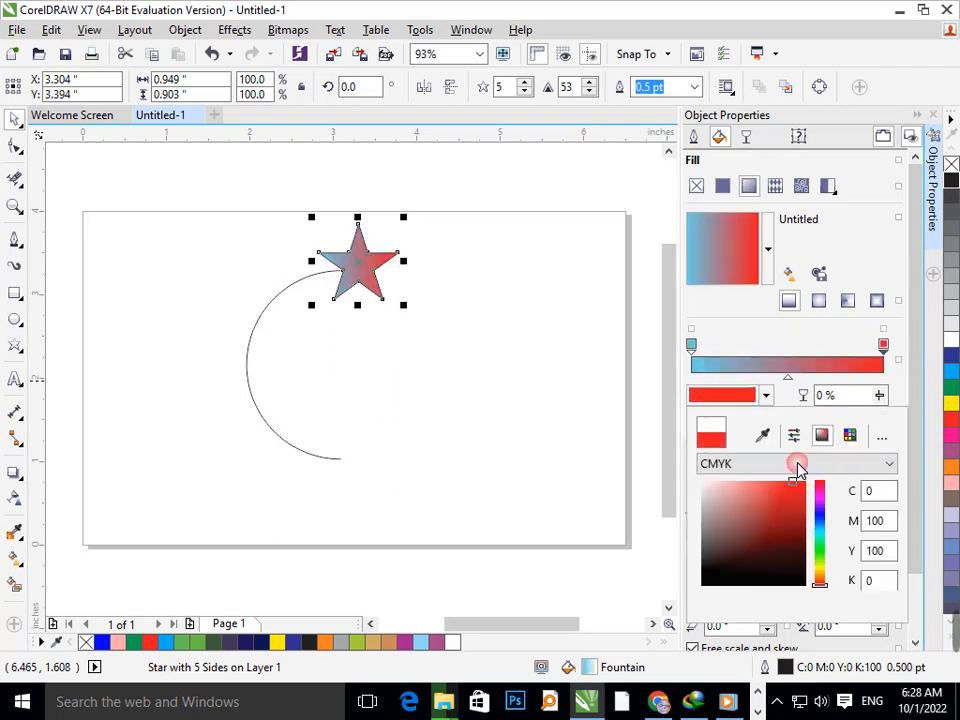
{"action": "left_click", "coordinate": [821, 562]}
{"action": "mouse_move", "coordinate": [826, 568]}
{"action": "left_mouse_down"}
{"action": "mouse_move", "coordinate": [823, 544]}
{"action": "mouse_move", "coordinate": [822, 585]}
{"action": "mouse_move", "coordinate": [821, 480]}
{"action": "mouse_move", "coordinate": [816, 579]}
{"action": "left_mouse_up"}
{"action": "left_click", "coordinate": [801, 474]}
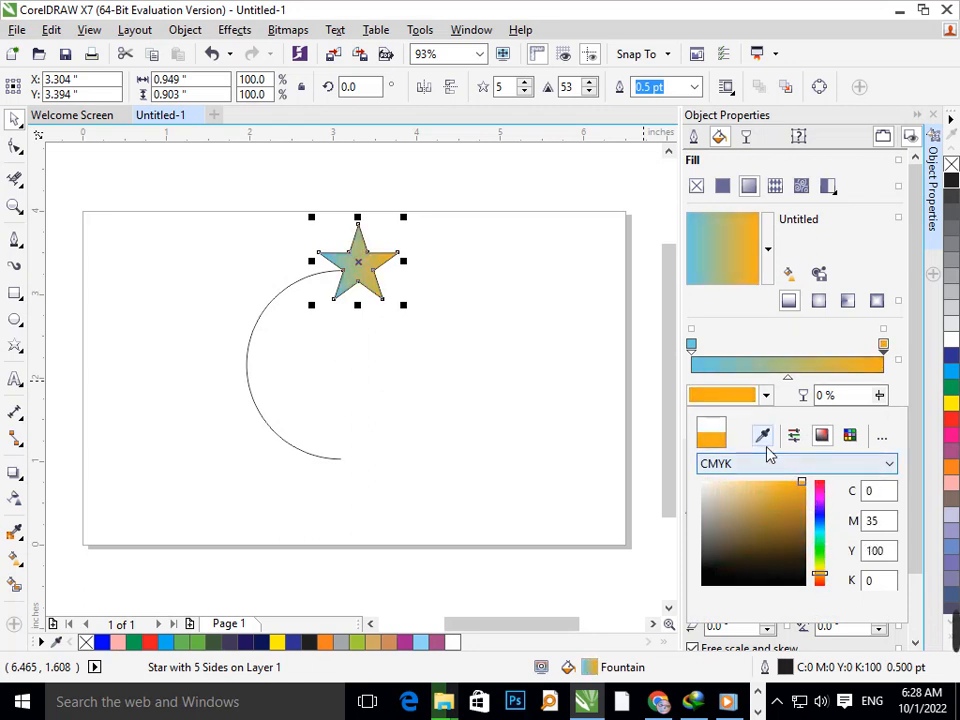
Step: Shift the midpoint of the star's gradient to 28% and deselect the star
{"action": "left_click", "coordinate": [790, 380]}
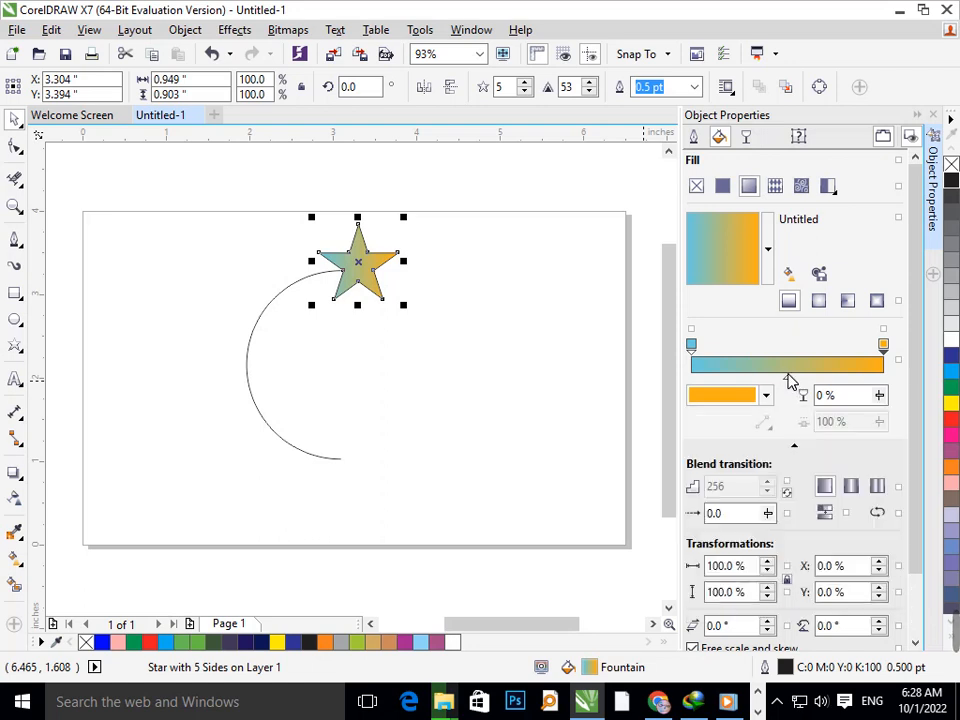
{"action": "left_click_drag", "start_coordinate": [788, 380], "coordinate": [748, 383]}
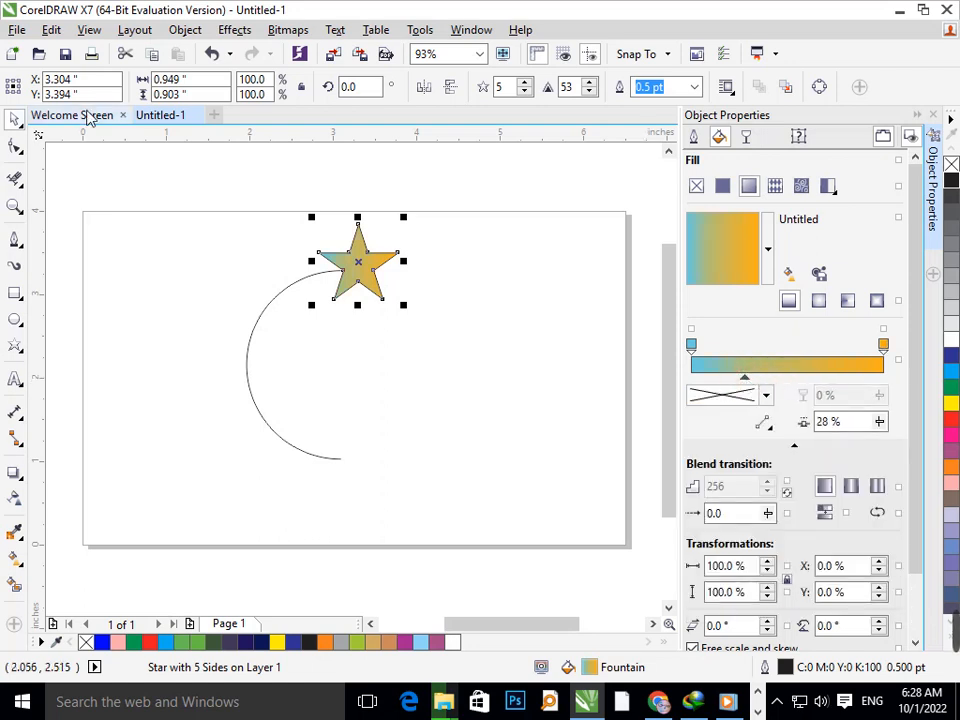
{"action": "left_click", "coordinate": [122, 285]}
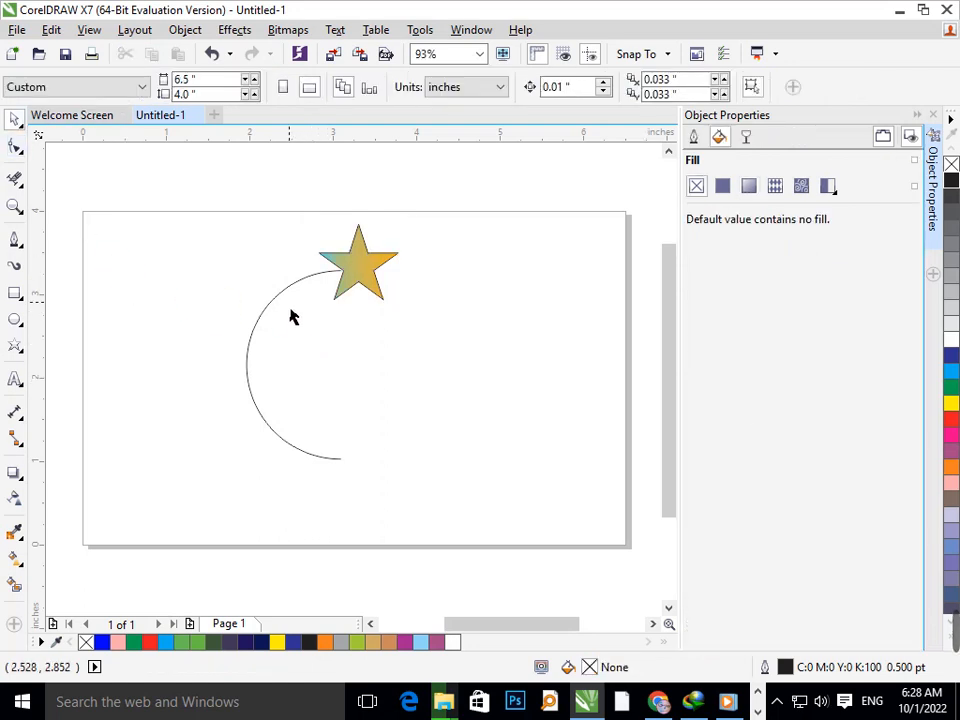
Step: Create five progressively smaller copies of the arc that all share its upper end point
{"action": "left_click", "coordinate": [280, 311]}
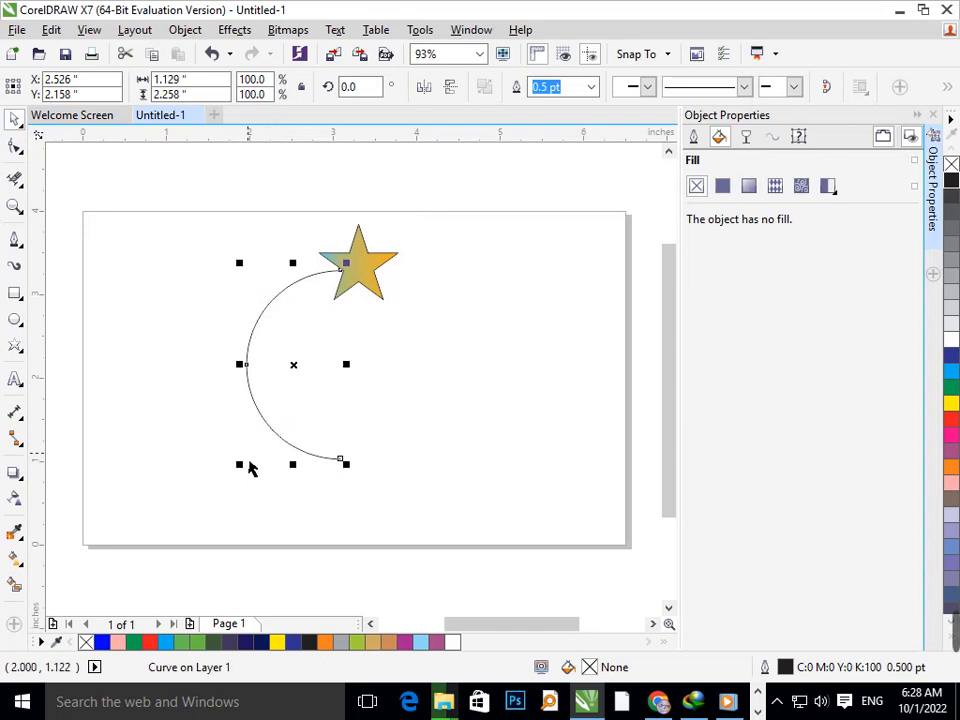
{"action": "left_click_drag", "start_coordinate": [240, 465], "coordinate": [251, 514]}
{"action": "key", "text": "ctrl+r"}
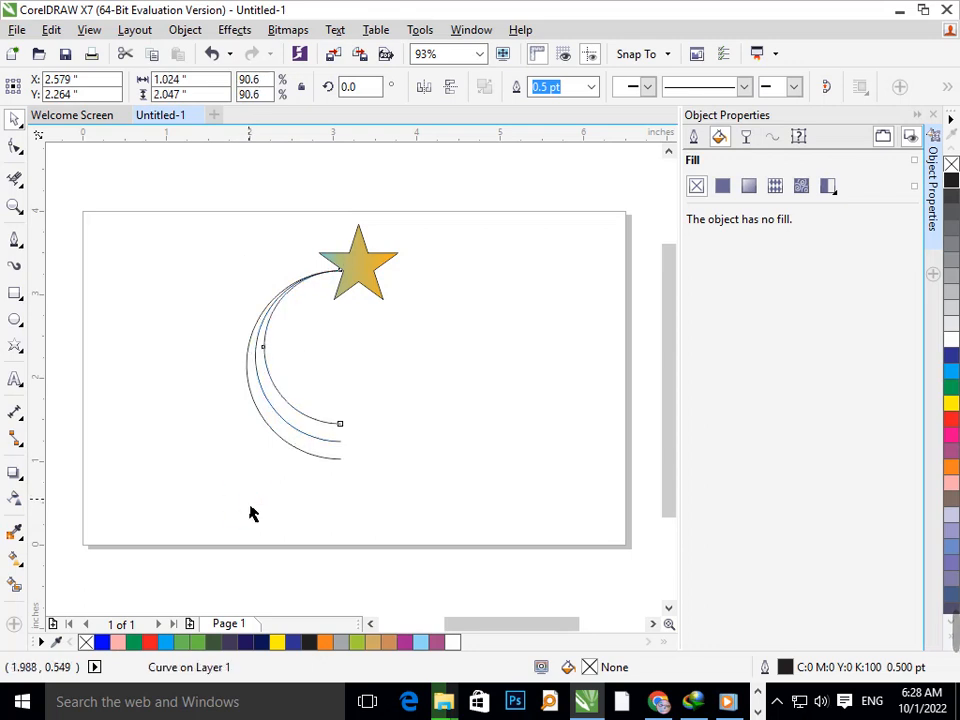
{"action": "key", "text": "ctrl+r"}
{"action": "key", "text": "ctrl+r"}
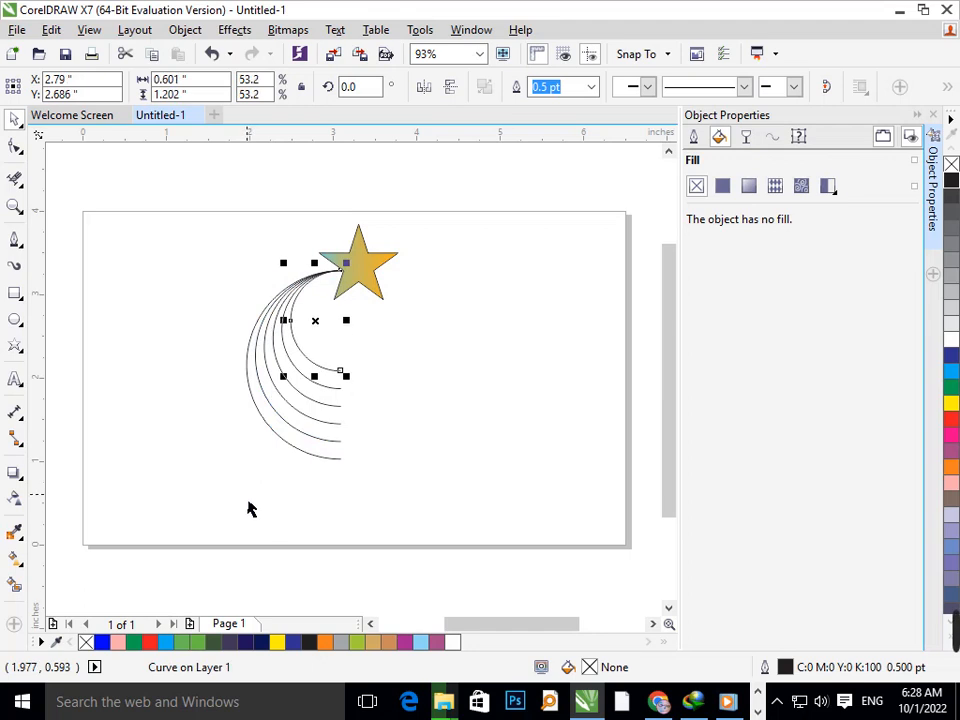
{"action": "left_click", "coordinate": [396, 451]}
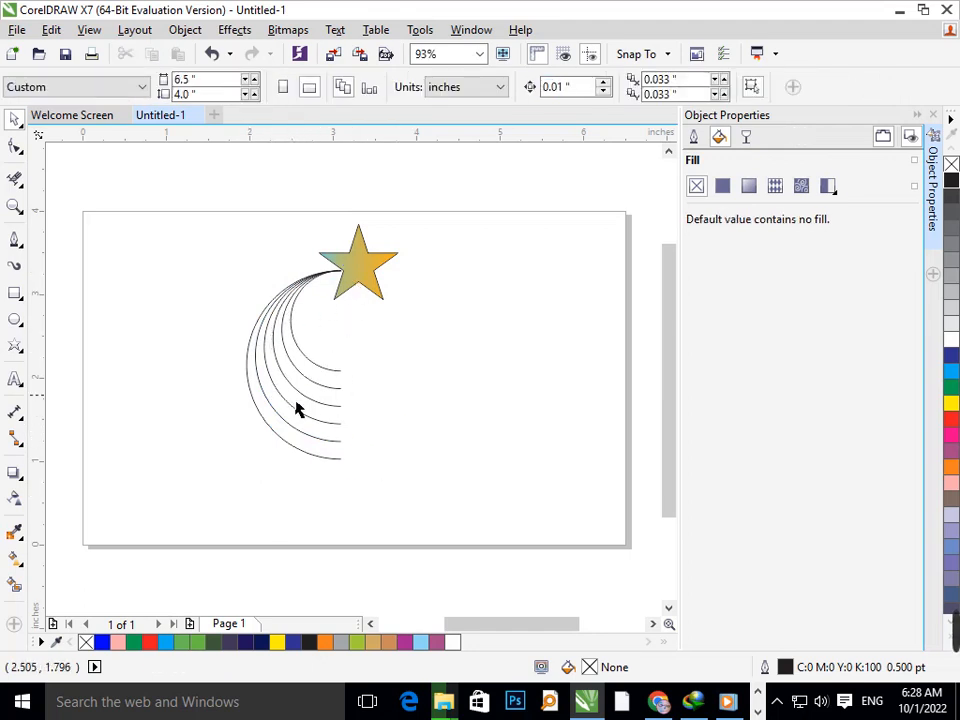
Step: Move the star to the right, clear of the arcs, and colour all six arcs cyan, C100 M0 Y0 K0
{"action": "left_click_drag", "start_coordinate": [362, 280], "coordinate": [492, 276]}
{"action": "left_click_drag", "start_coordinate": [157, 220], "coordinate": [391, 531]}
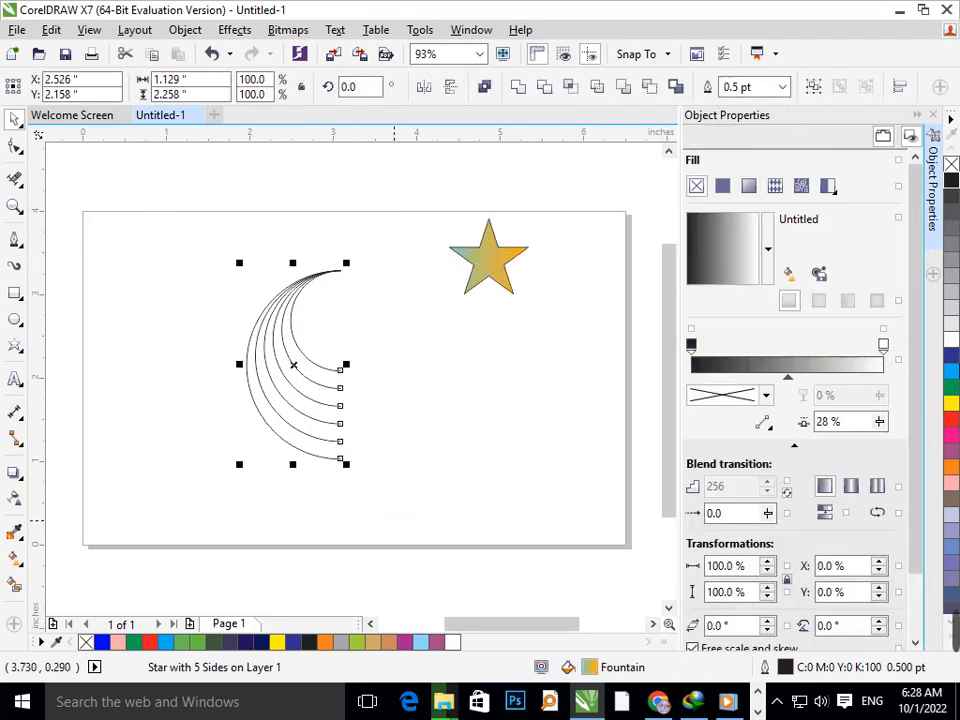
{"action": "left_click", "coordinate": [955, 375]}
{"action": "left_click", "coordinate": [452, 294]}
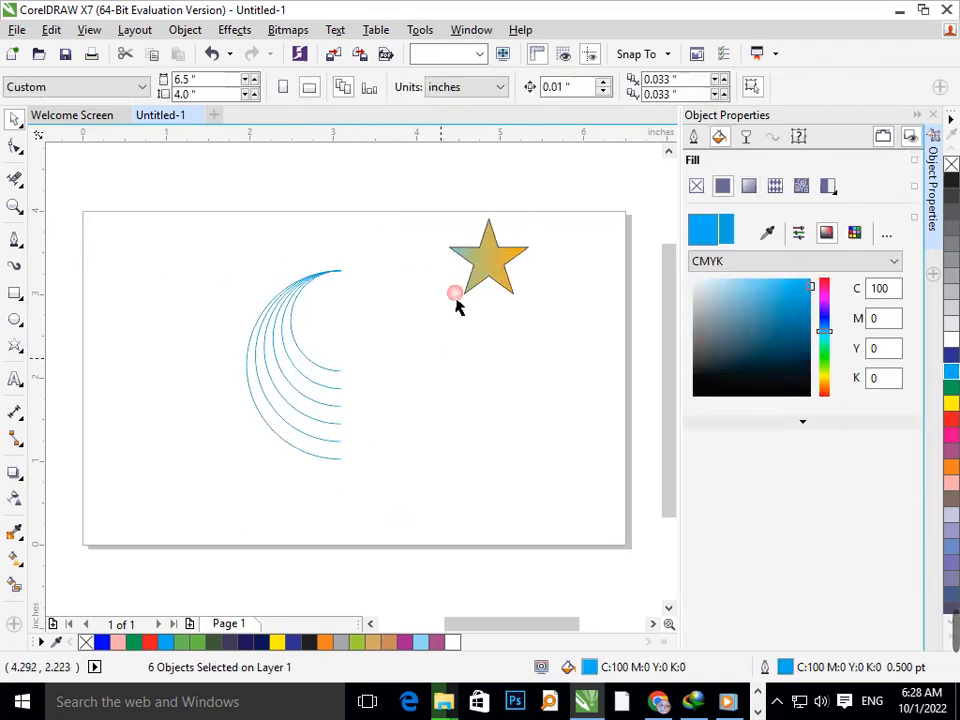
Step: Try a 3.0 pt outline on all six arcs and settle on a width of 1.0 pt
{"action": "left_click_drag", "start_coordinate": [227, 229], "coordinate": [418, 486]}
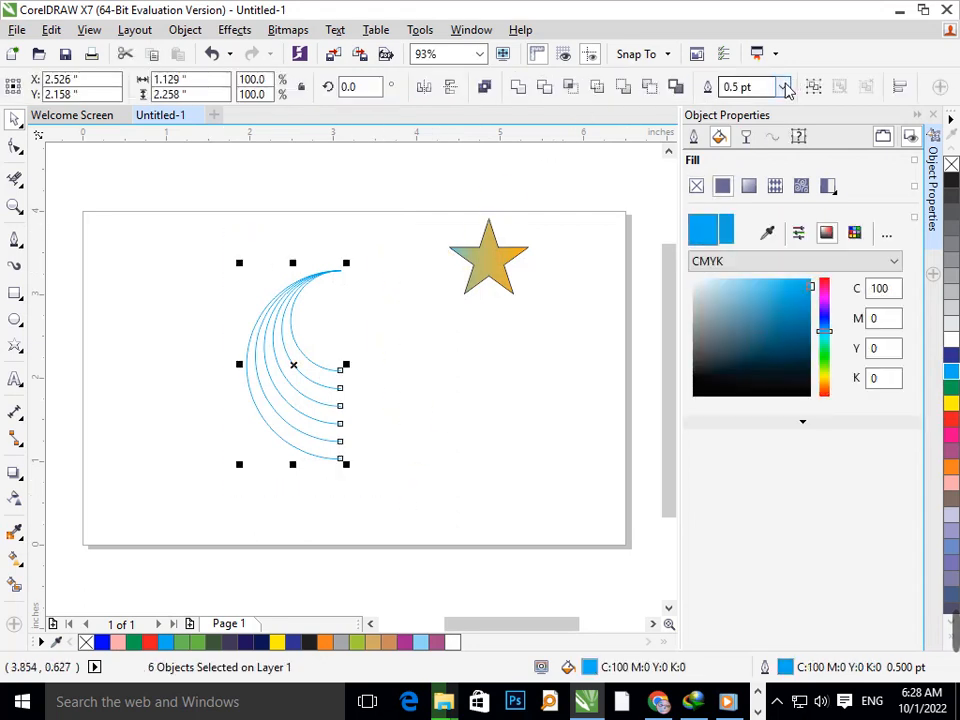
{"action": "left_click", "coordinate": [783, 87]}
{"action": "left_click", "coordinate": [738, 204]}
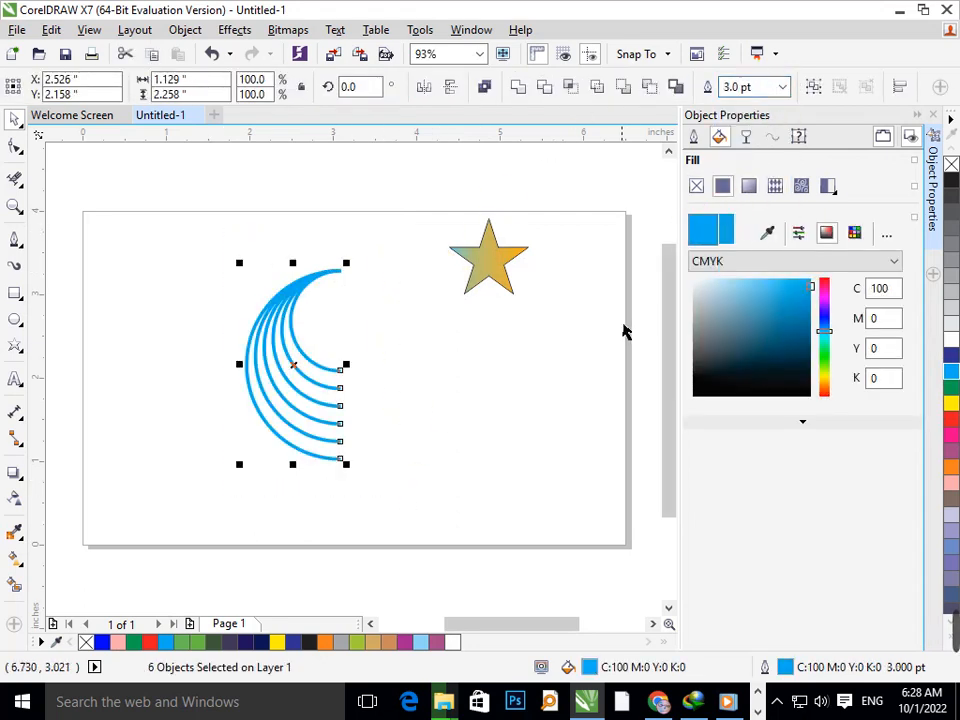
{"action": "left_click", "coordinate": [783, 87]}
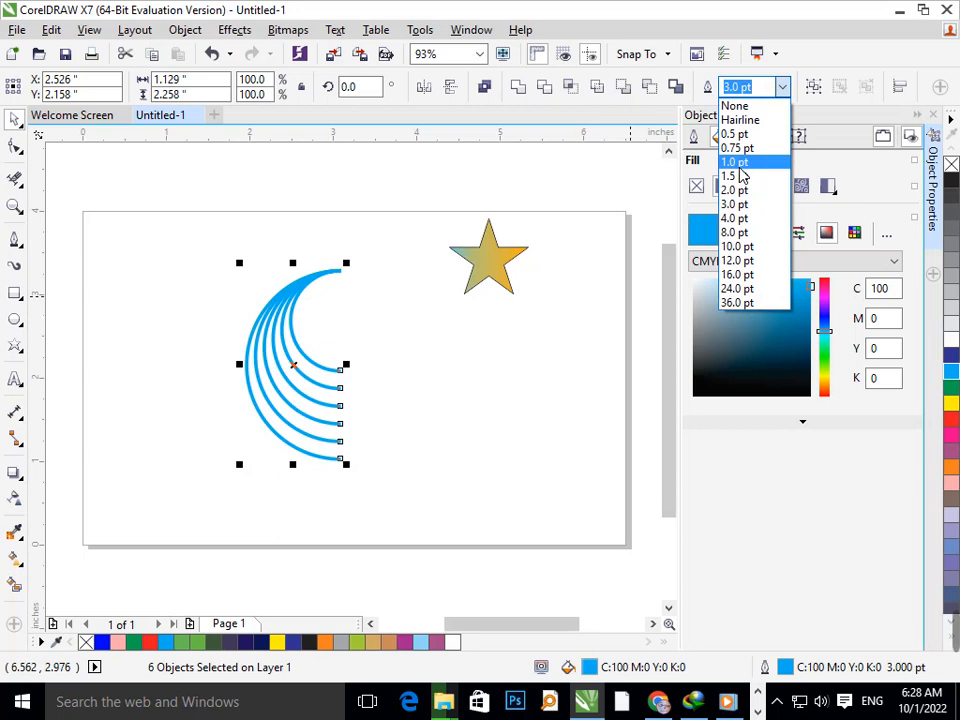
{"action": "left_click", "coordinate": [738, 163]}
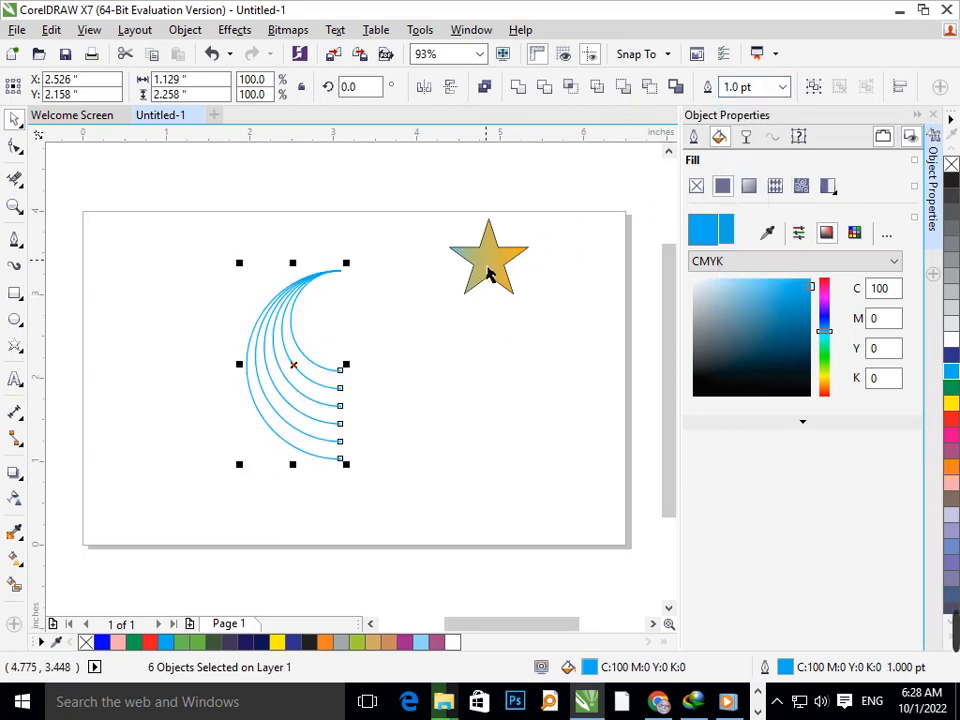
Step: Move the star onto the shared upper end point of the arcs and set its outline width to 2.0 pt
{"action": "left_click_drag", "start_coordinate": [488, 275], "coordinate": [371, 279]}
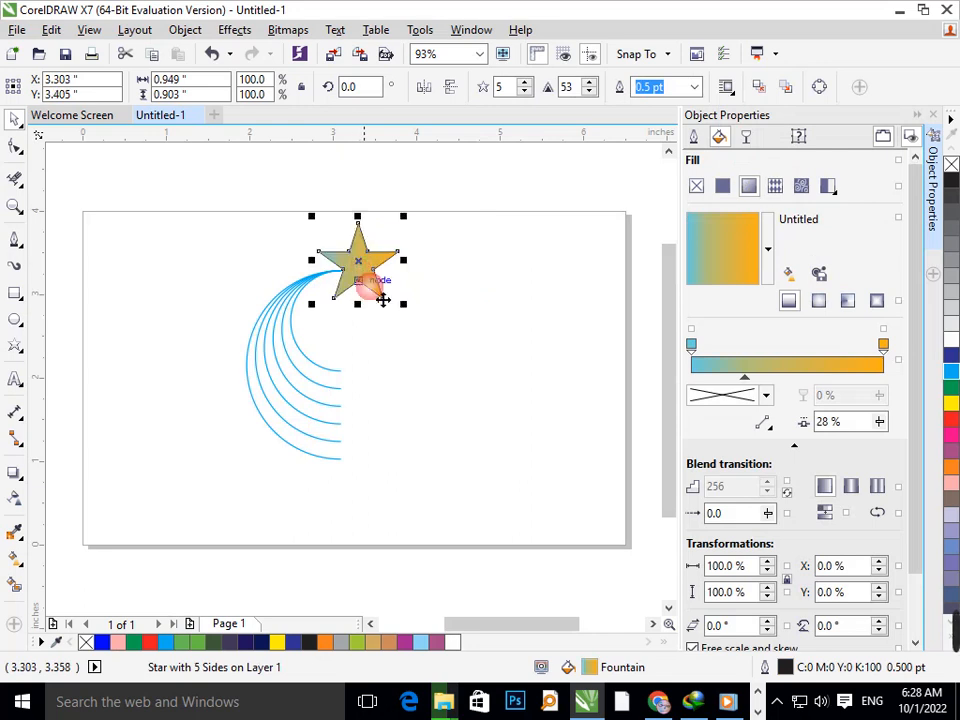
{"action": "left_click", "coordinate": [694, 87]}
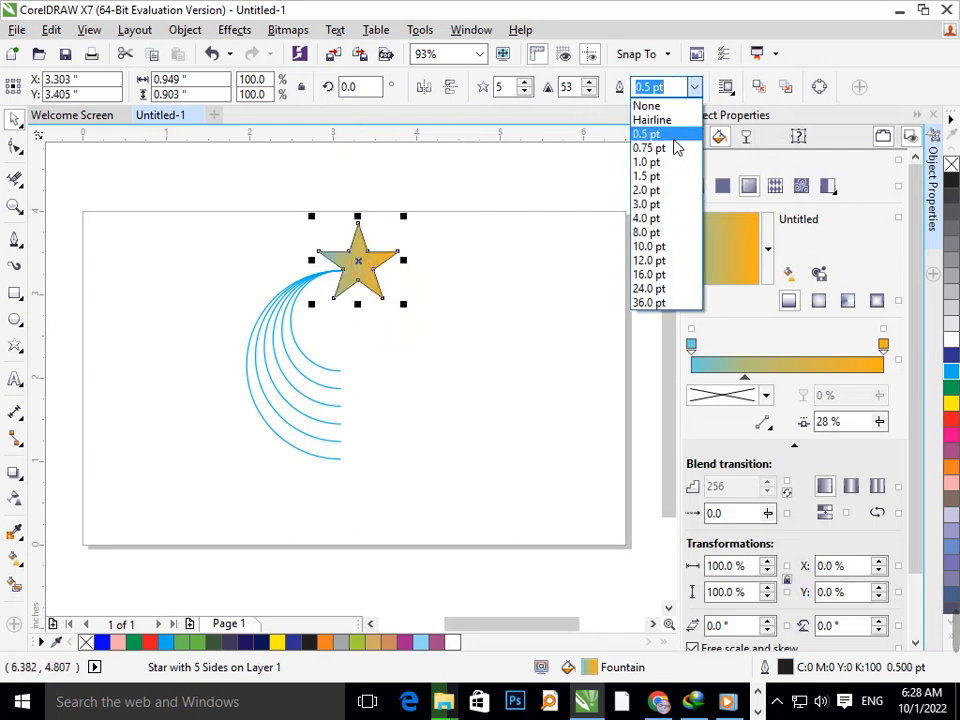
{"action": "left_click", "coordinate": [660, 191]}
{"action": "left_click", "coordinate": [527, 332]}
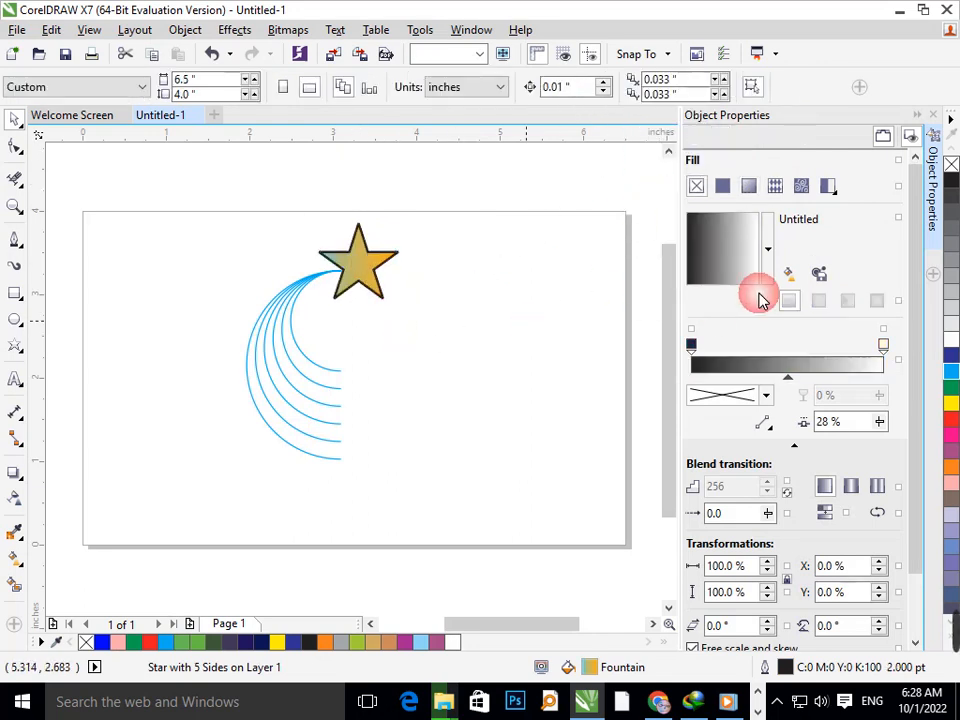
Step: Colour the star's outline blue, C100 M100 Y0 K0, and close the object properties docker
{"action": "left_click", "coordinate": [375, 287]}
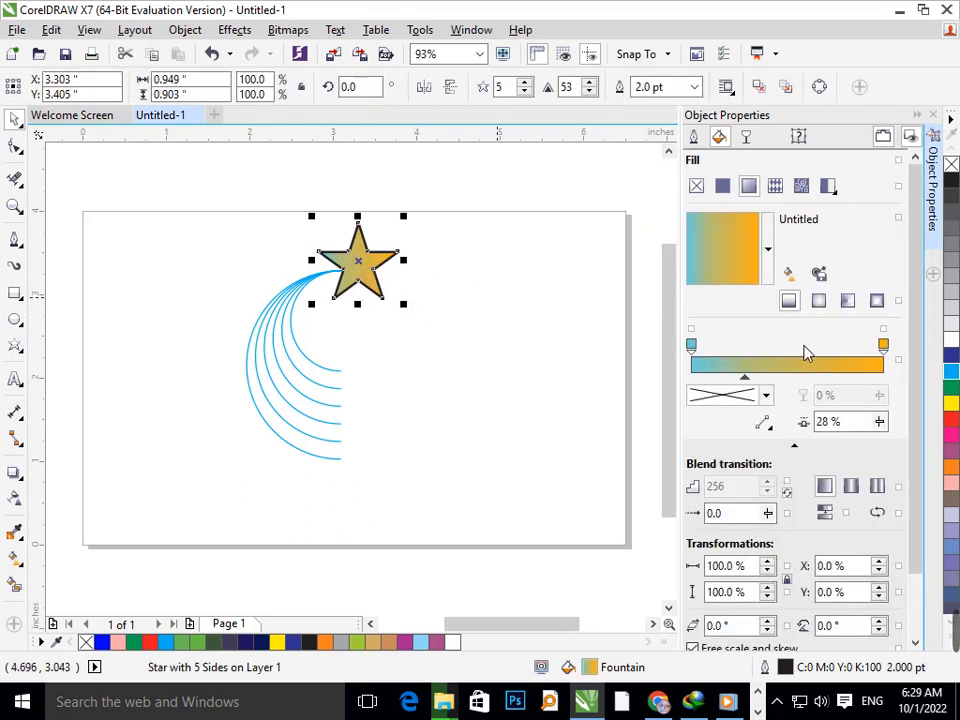
{"action": "right_click", "coordinate": [946, 357]}
{"action": "left_click", "coordinate": [390, 378]}
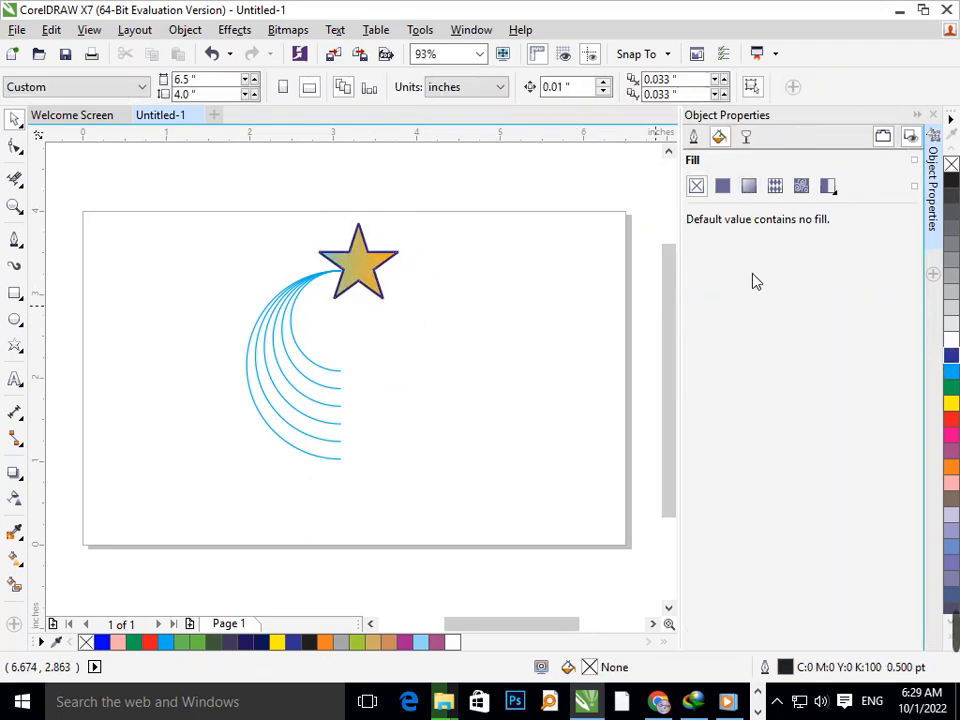
{"action": "left_click", "coordinate": [937, 118]}
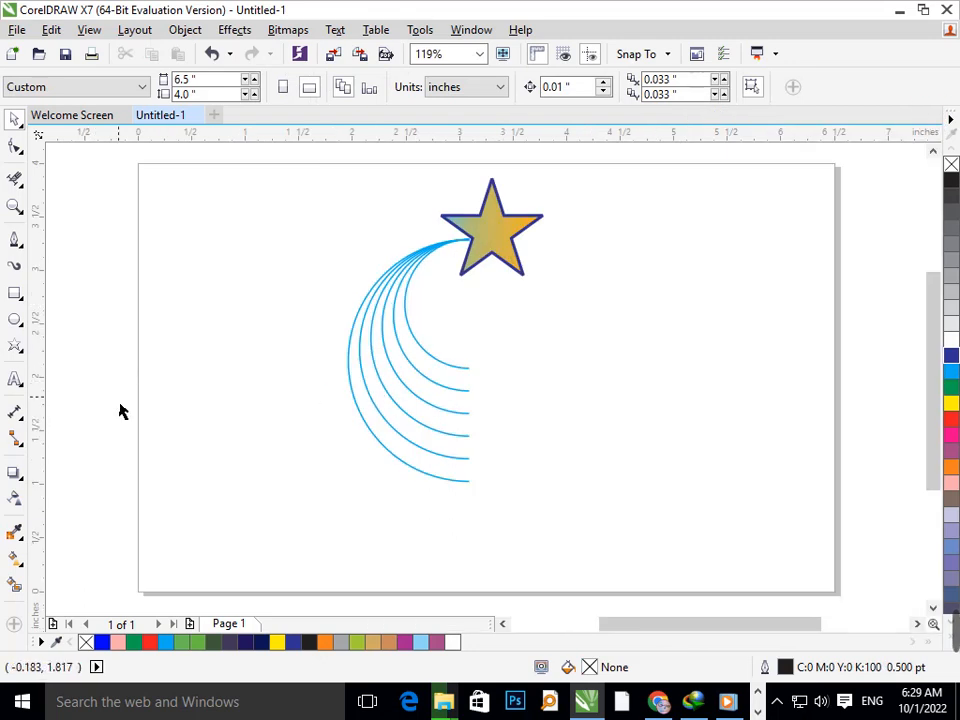
Step: Add artistic text to the right of the arcs reading "Starline" with "Company" on a second line
{"action": "left_click", "coordinate": [15, 381]}
{"action": "left_click", "coordinate": [574, 379]}
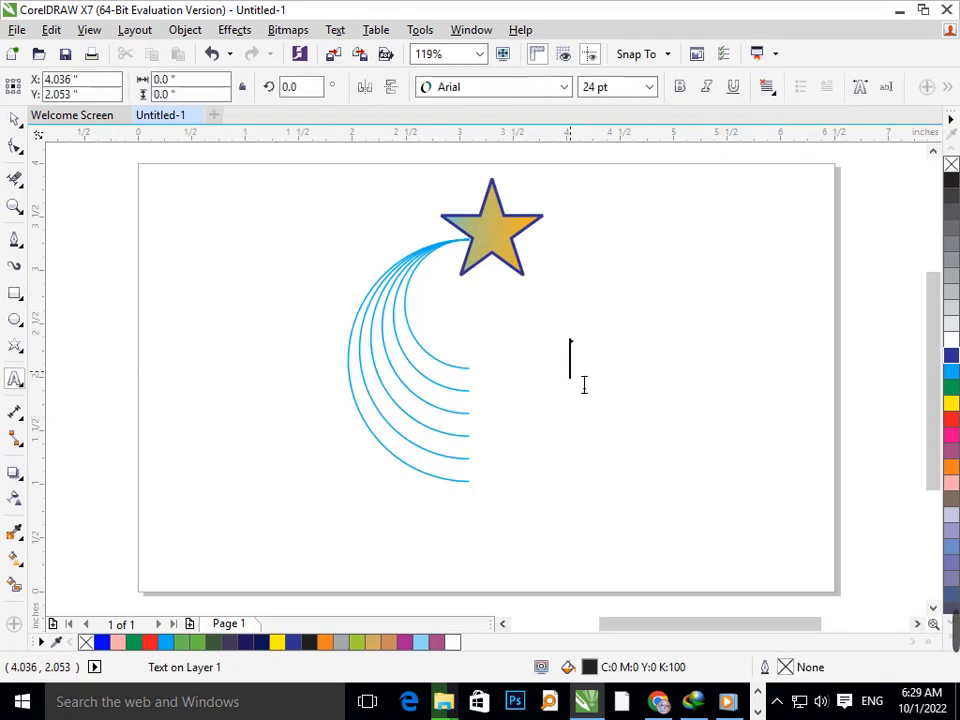
{"action": "type", "text": "Sta"}
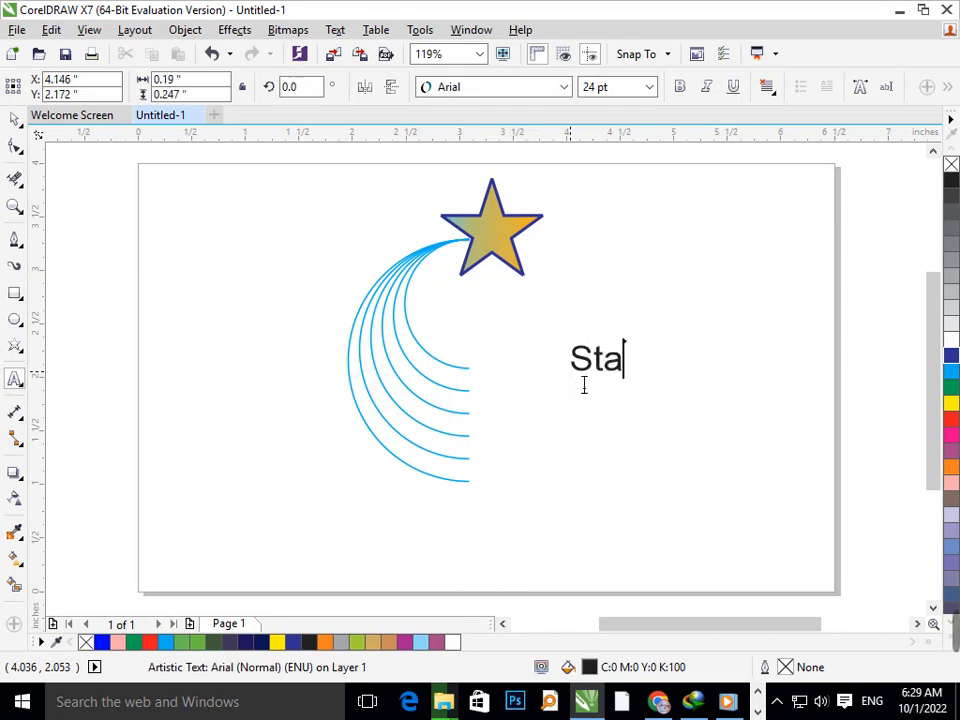
{"action": "type", "text": "rline"}
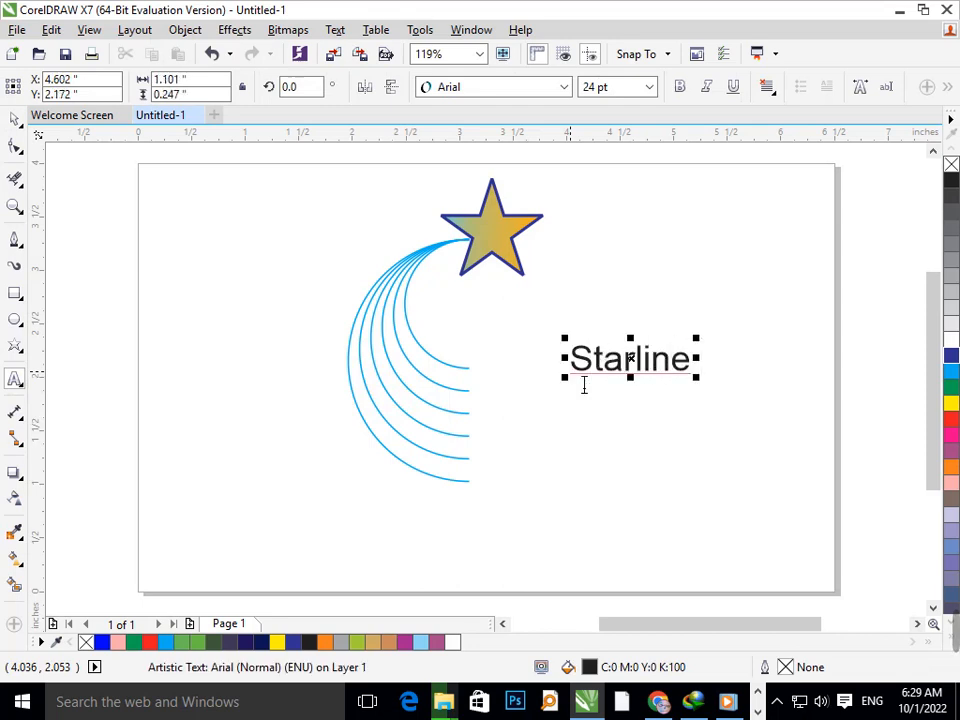
{"action": "type", "text": " comp"}
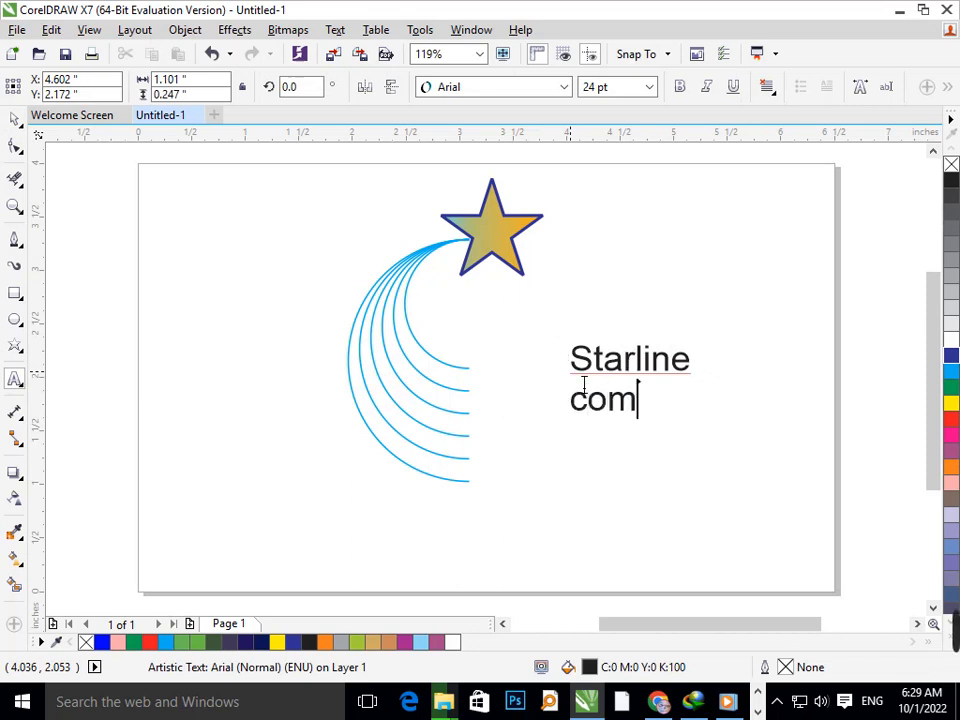
{"action": "key", "text": "BackSpace"}
{"action": "key", "text": "BackSpace"}
{"action": "key", "text": "BackSpace"}
{"action": "key", "text": "BackSpace"}
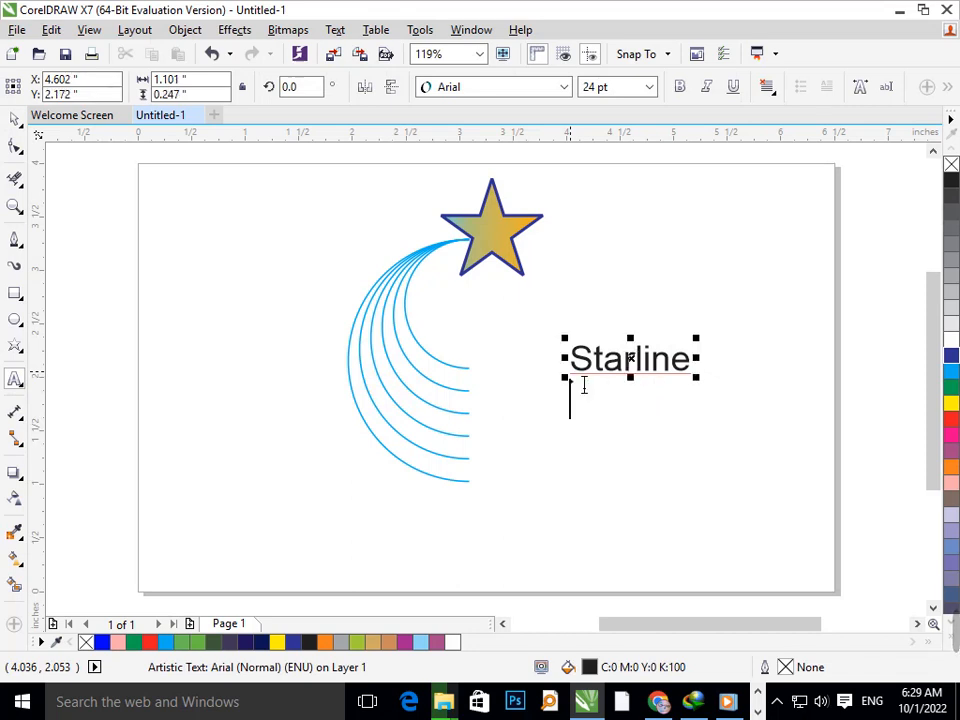
{"action": "type", "text": "Company"}
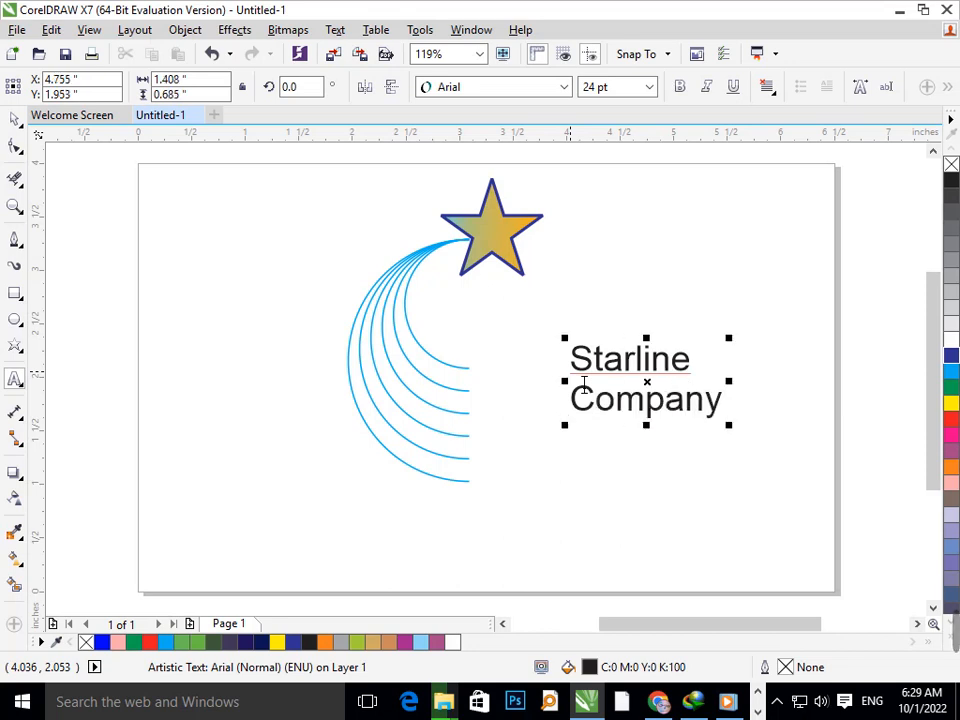
Step: Set the font size of the word "Company" to 9 pt and deselect the text
{"action": "key", "text": "shift+Left"}
{"action": "key", "text": "shift+Left"}
{"action": "key", "text": "shift+Left"}
{"action": "key", "text": "shift+Left"}
{"action": "key", "text": "shift+Left"}
{"action": "key", "text": "shift+Left"}
{"action": "key", "text": "shift+Left"}
{"action": "key", "text": "shift+Left"}
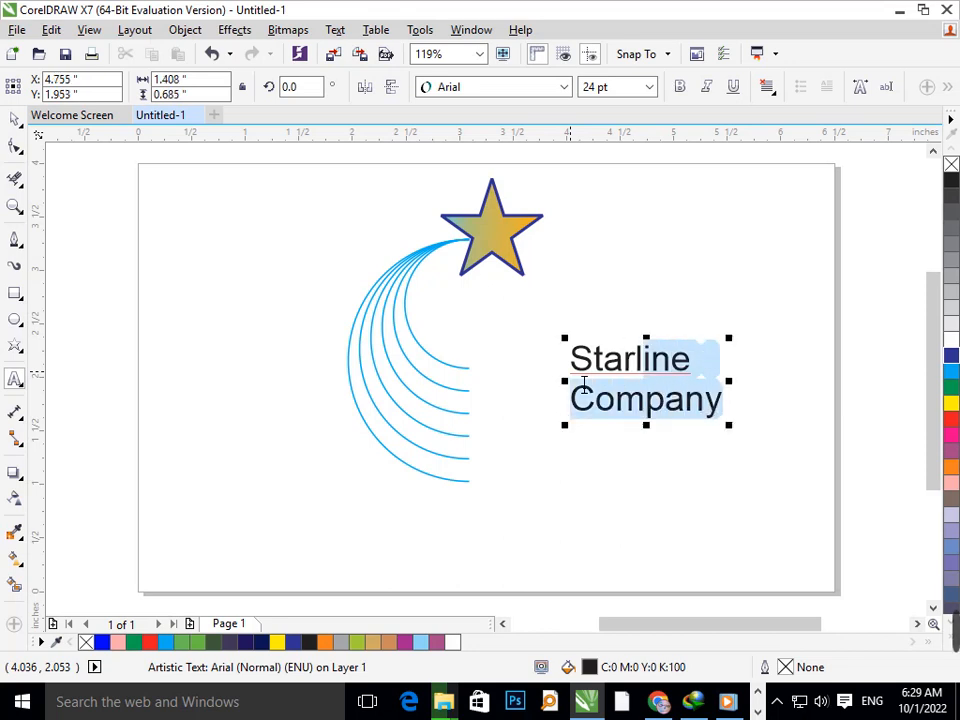
{"action": "key", "text": "shift+Right"}
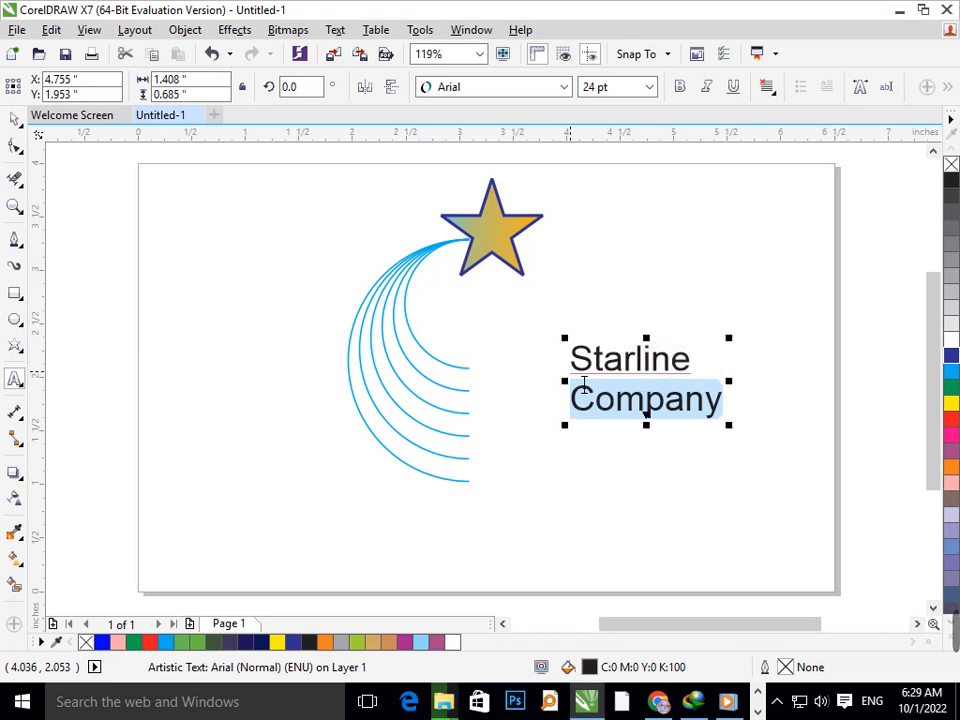
{"action": "left_click", "coordinate": [647, 88]}
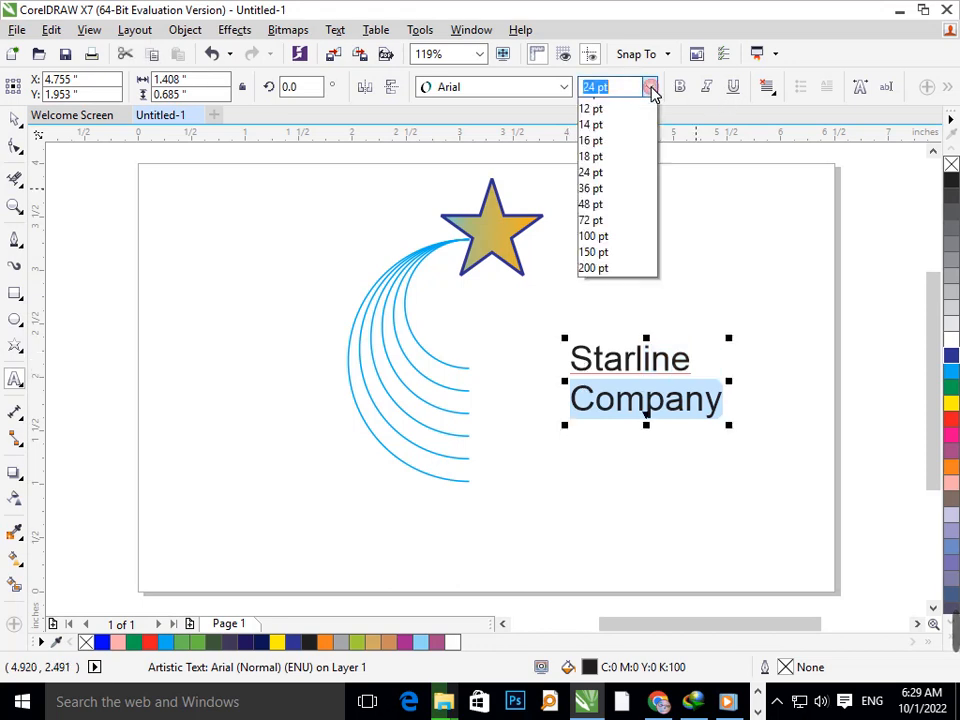
{"action": "left_click", "coordinate": [591, 155]}
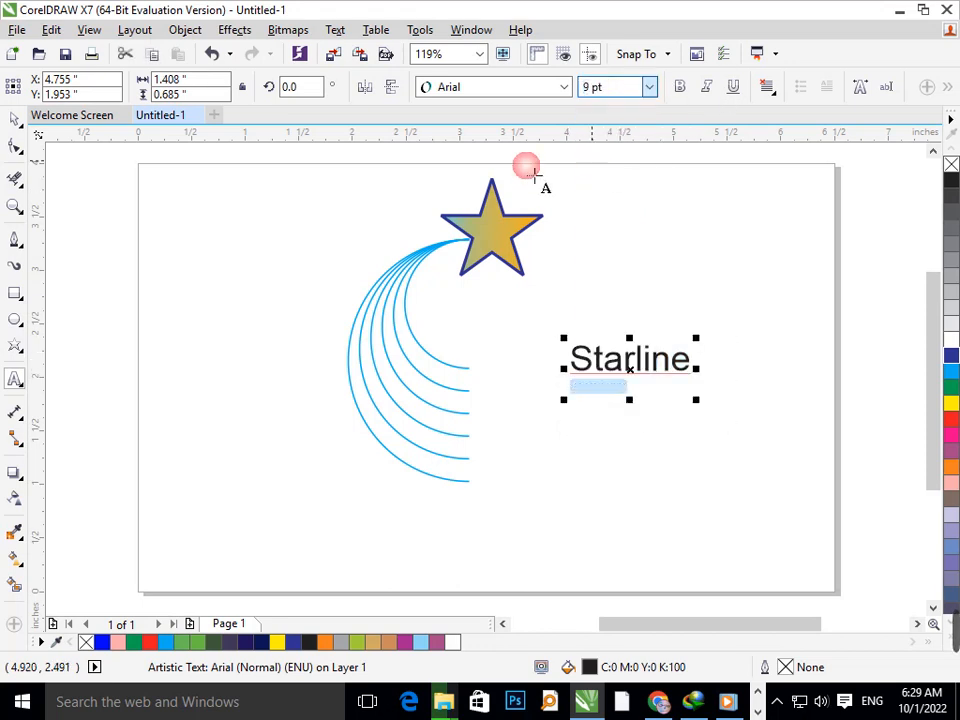
{"action": "left_click", "coordinate": [17, 120]}
{"action": "left_click", "coordinate": [550, 385]}
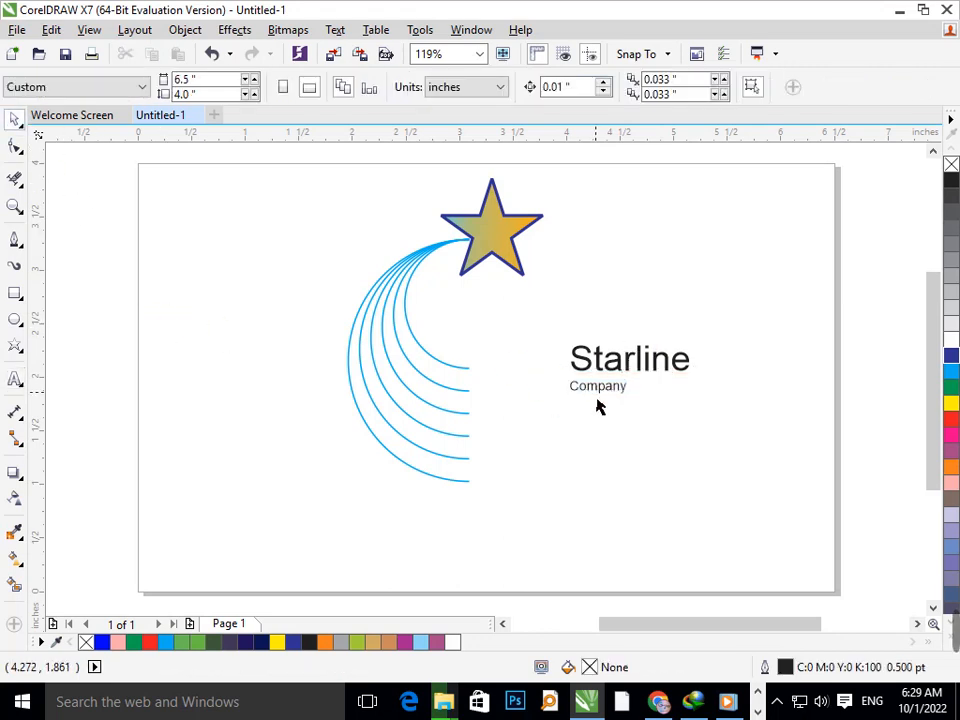
Step: Move the text beside the lower ends of the arcs and indent "Company" with spaces to centre it under "Starline"
{"action": "left_click_drag", "start_coordinate": [600, 395], "coordinate": [520, 455]}
{"action": "double_click", "coordinate": [499, 457]}
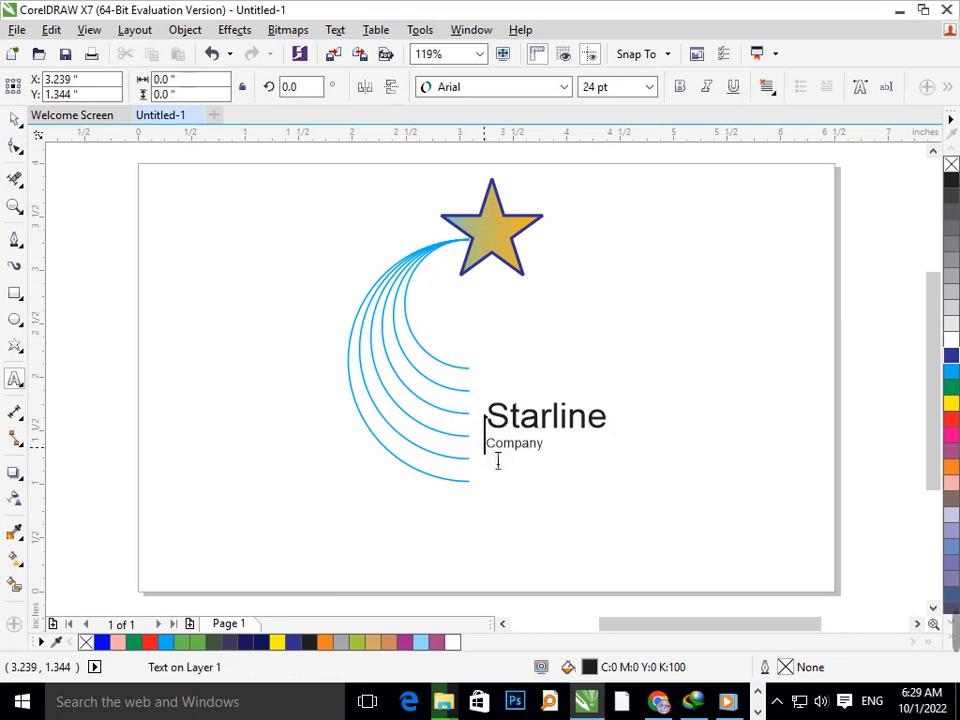
{"action": "left_click", "coordinate": [543, 448]}
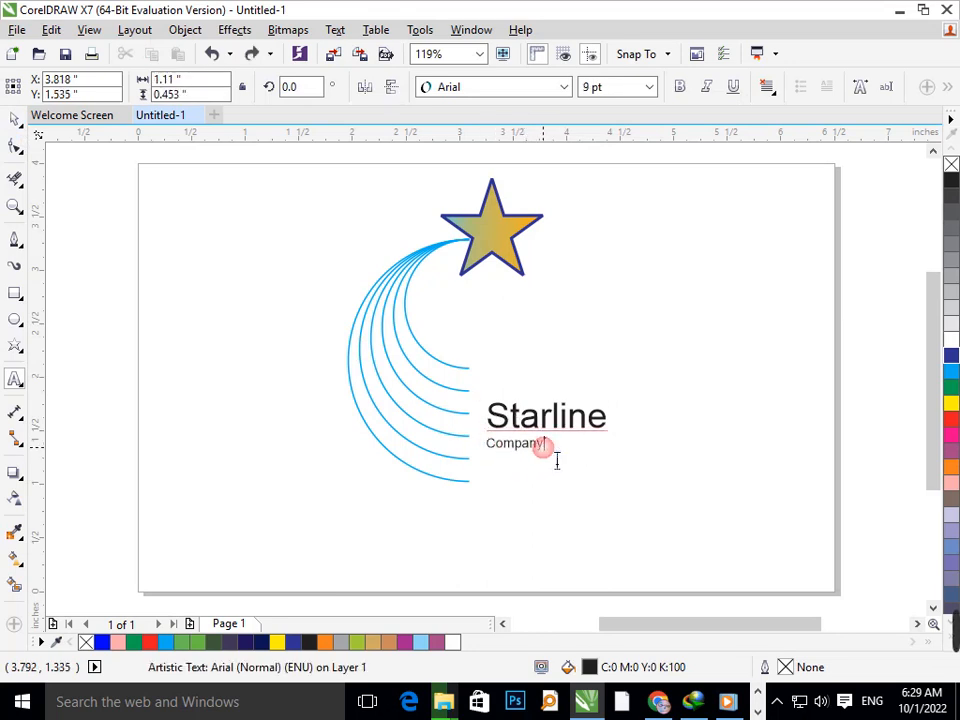
{"action": "key", "text": "Left"}
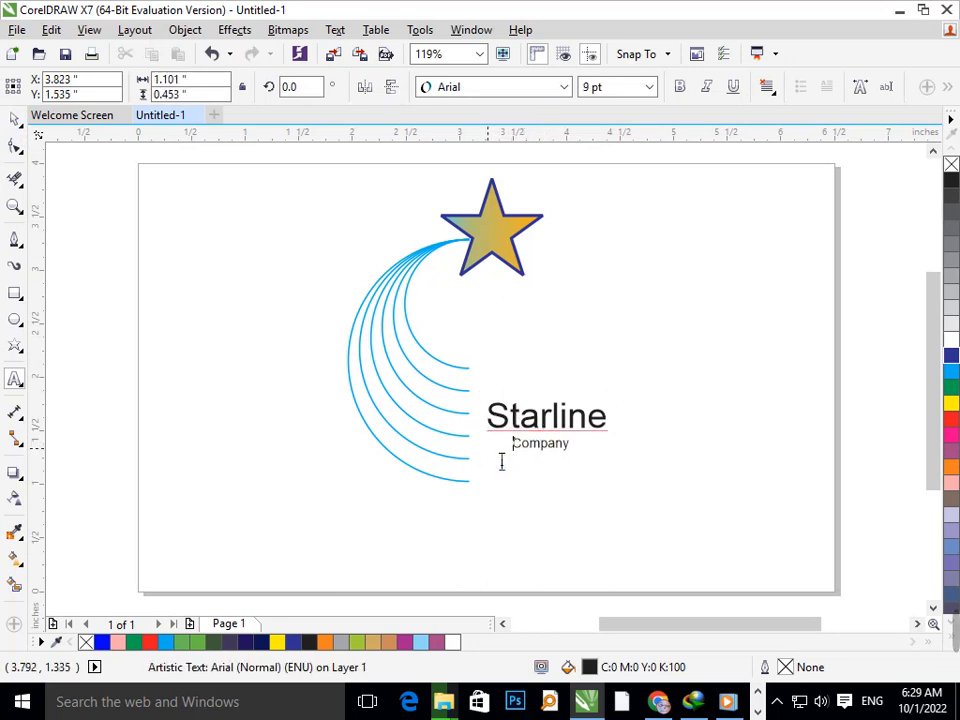
{"action": "left_click", "coordinate": [14, 119]}
{"action": "left_click", "coordinate": [467, 414]}
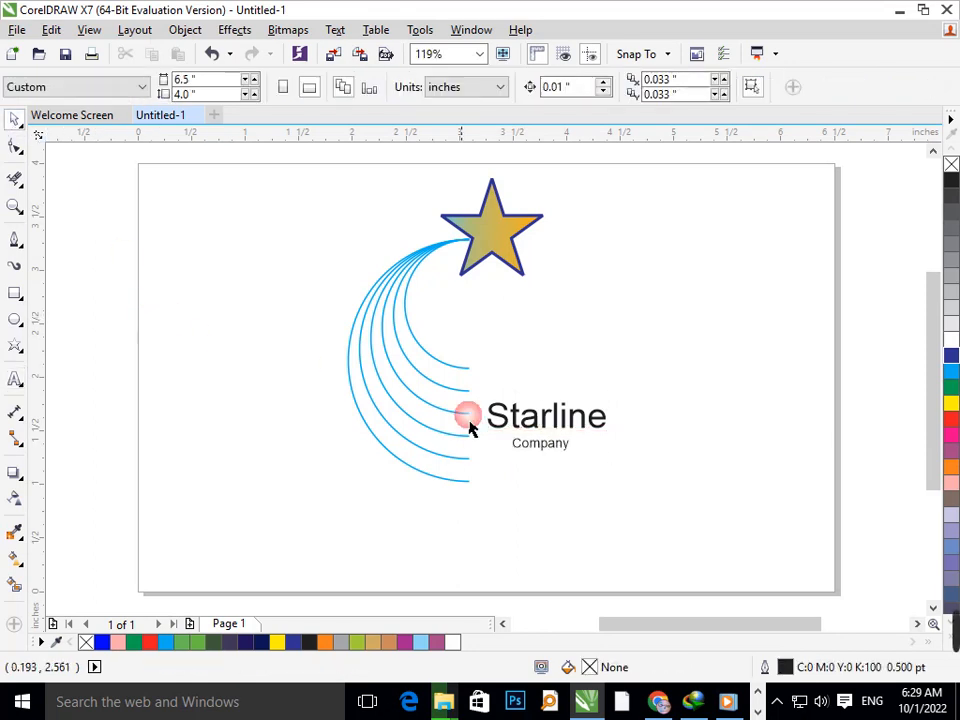
Step: Colour the fill and hairline outline of the word "Starline" green, C100 M0 Y100 K0
{"action": "double_click", "coordinate": [535, 422]}
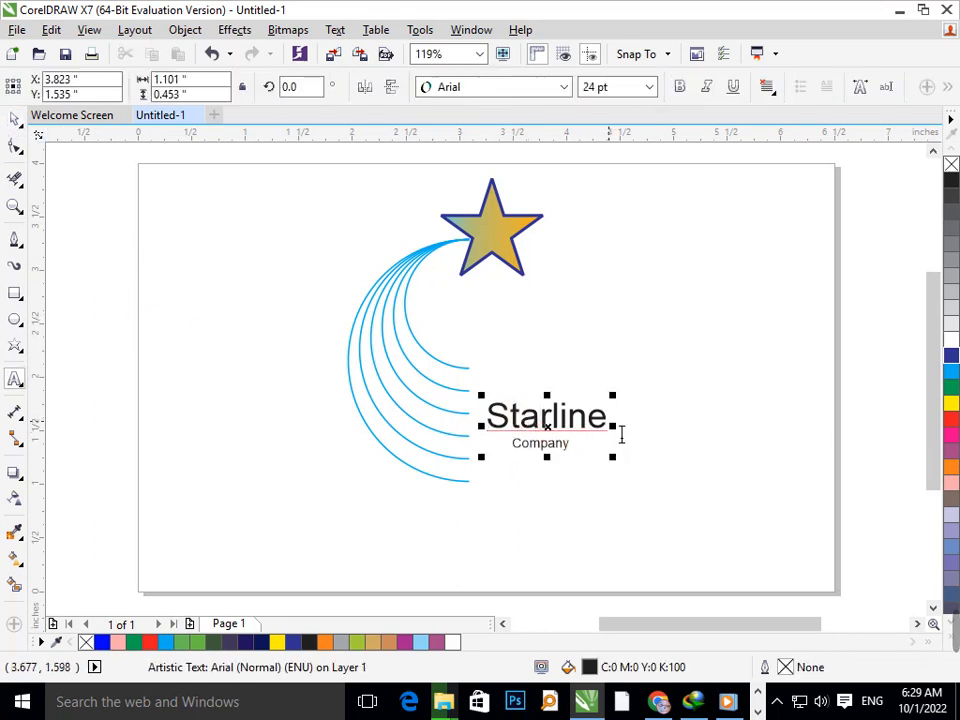
{"action": "left_click_drag", "start_coordinate": [621, 434], "coordinate": [504, 435]}
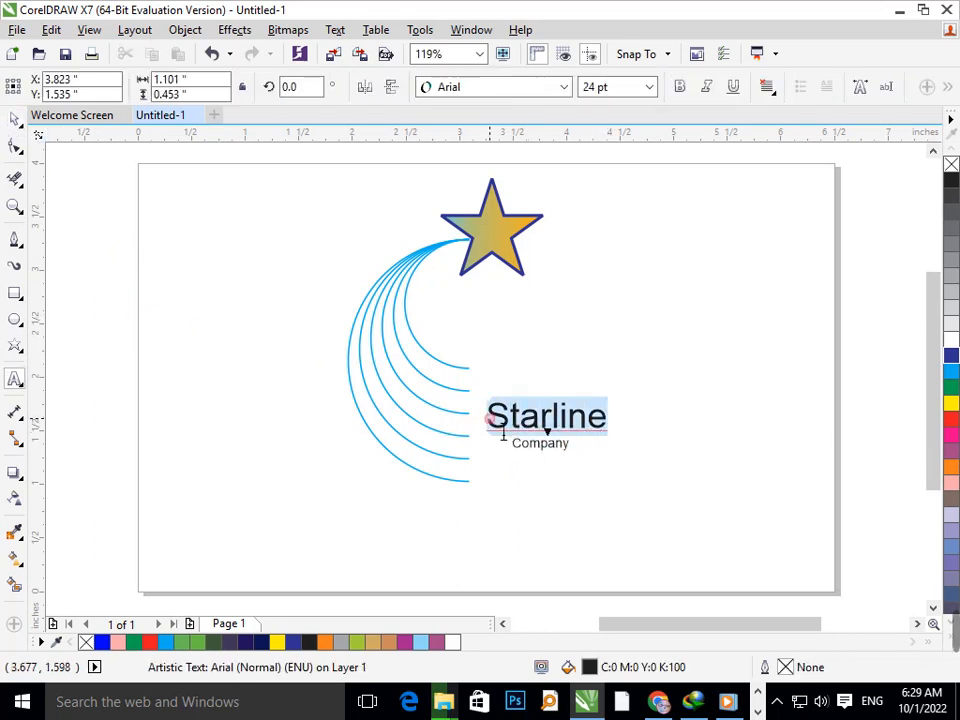
{"action": "left_click", "coordinate": [951, 389]}
{"action": "left_click", "coordinate": [14, 119]}
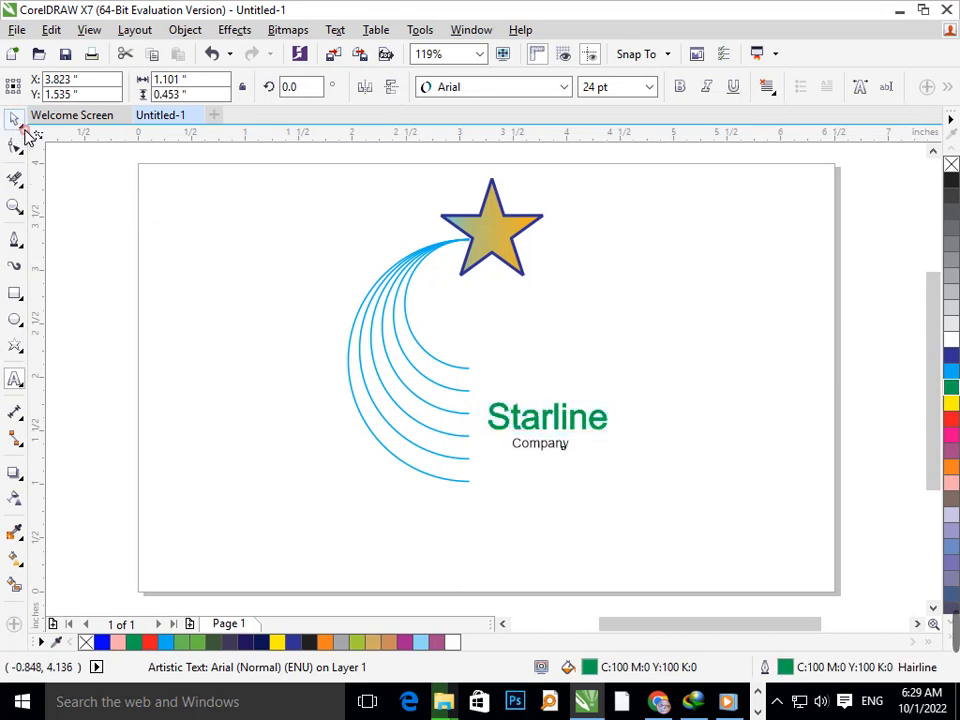
{"action": "left_click", "coordinate": [182, 321]}
Step: Colour the fill and hairline outline of the word "Company" white, C0 M0 Y0 K0, and deselect the text
{"action": "double_click", "coordinate": [576, 463]}
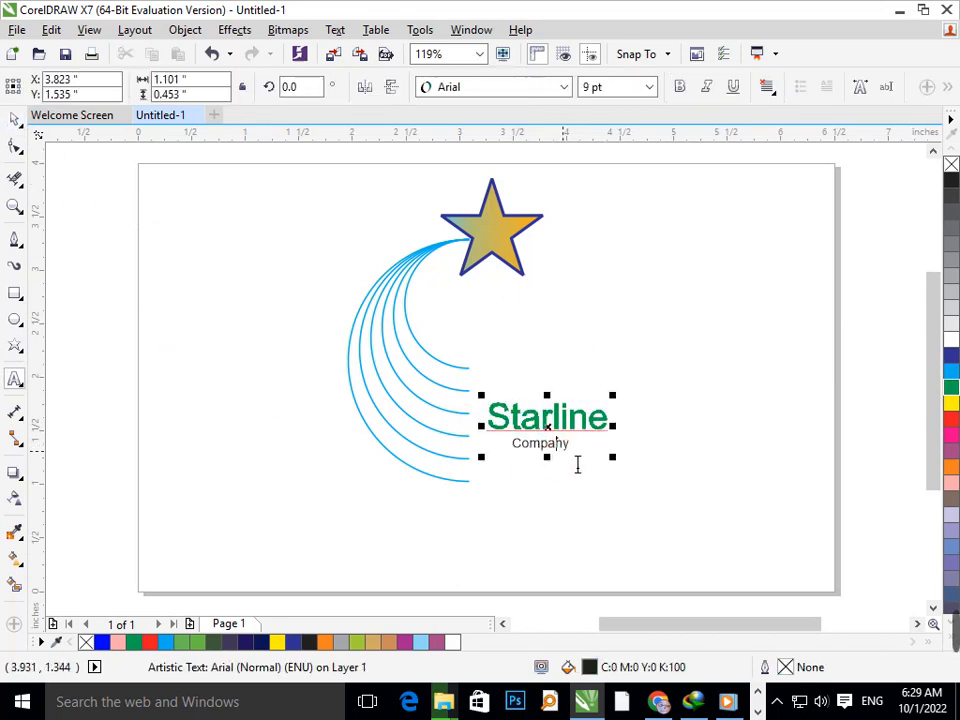
{"action": "left_click_drag", "start_coordinate": [570, 463], "coordinate": [524, 465]}
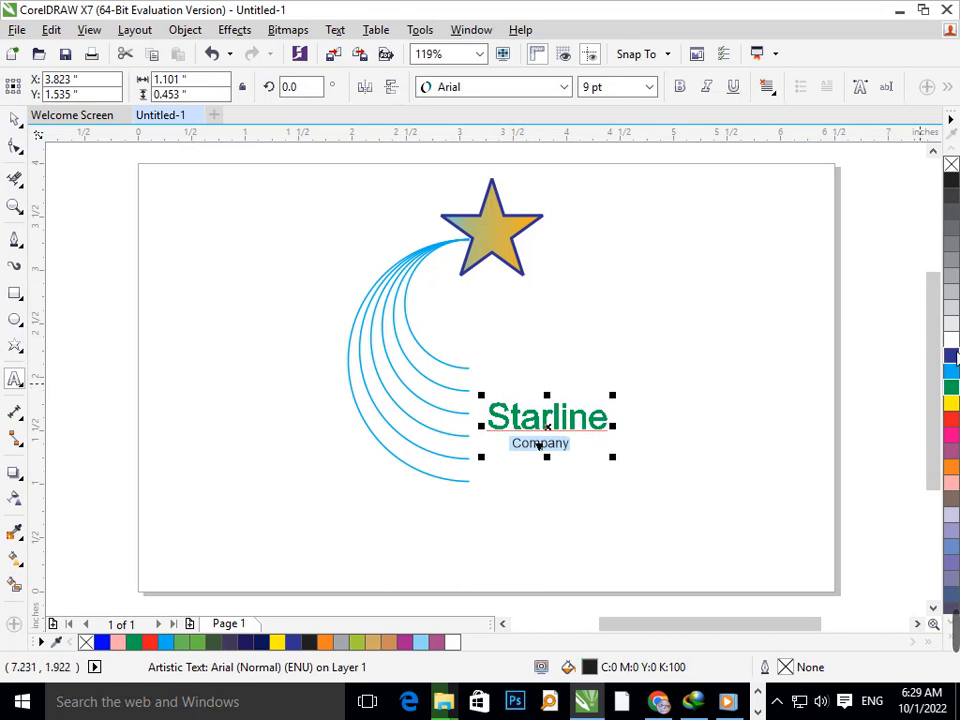
{"action": "left_click", "coordinate": [952, 341]}
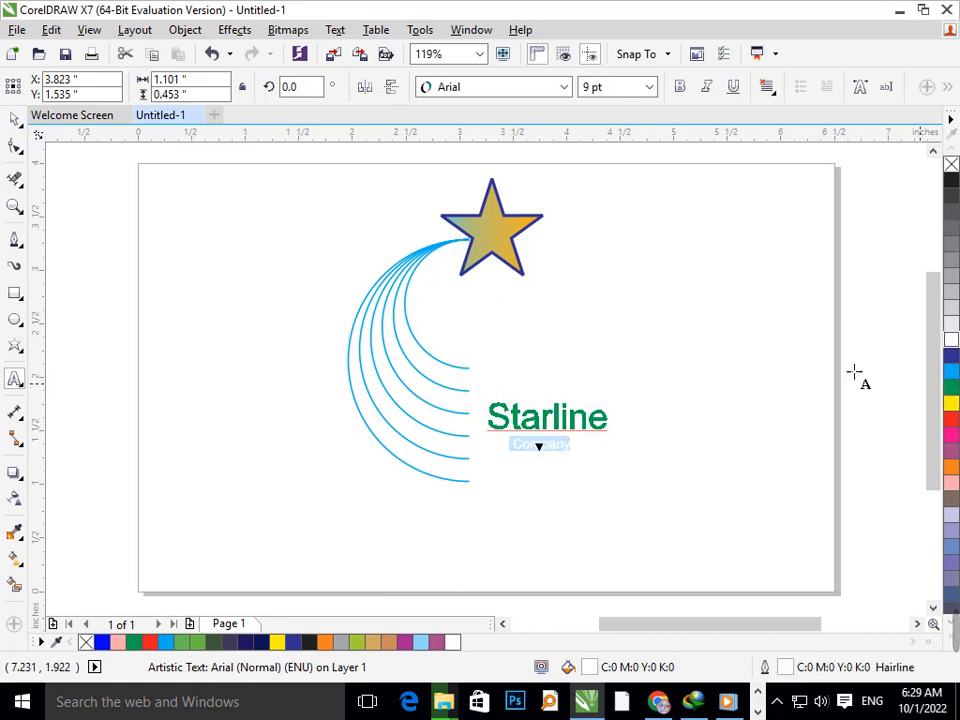
{"action": "left_click", "coordinate": [15, 120]}
{"action": "left_click", "coordinate": [127, 312]}
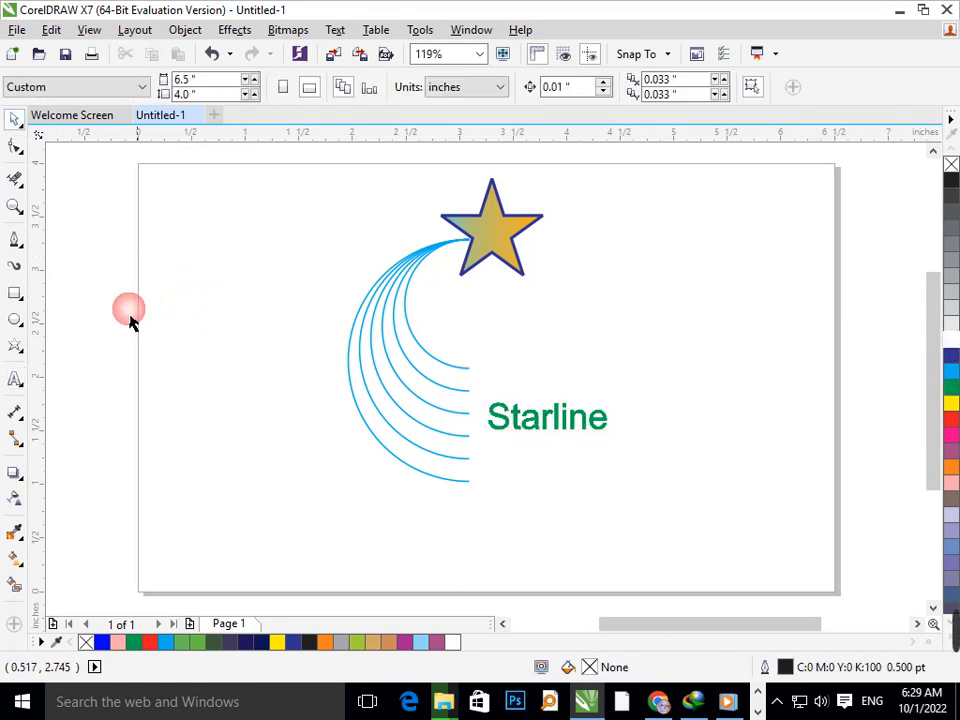
Step: Draw a black-filled rectangle about 2.9 × 3.0 inches around the whole design and send it behind everything
{"action": "left_click", "coordinate": [15, 293]}
{"action": "left_click_drag", "start_coordinate": [325, 170], "coordinate": [643, 504]}
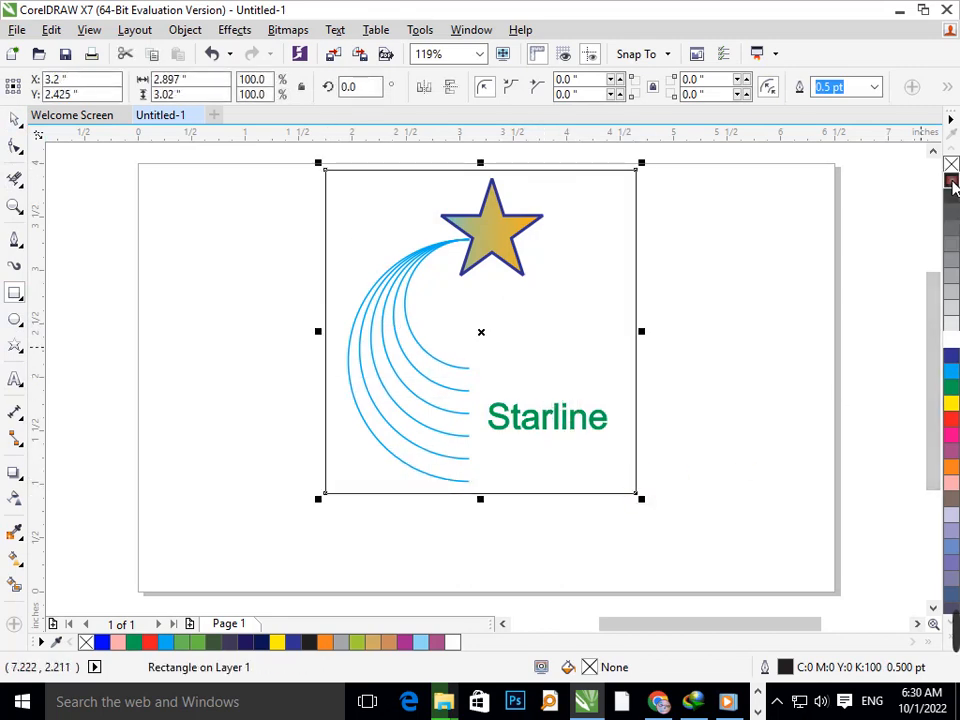
{"action": "left_click", "coordinate": [952, 182]}
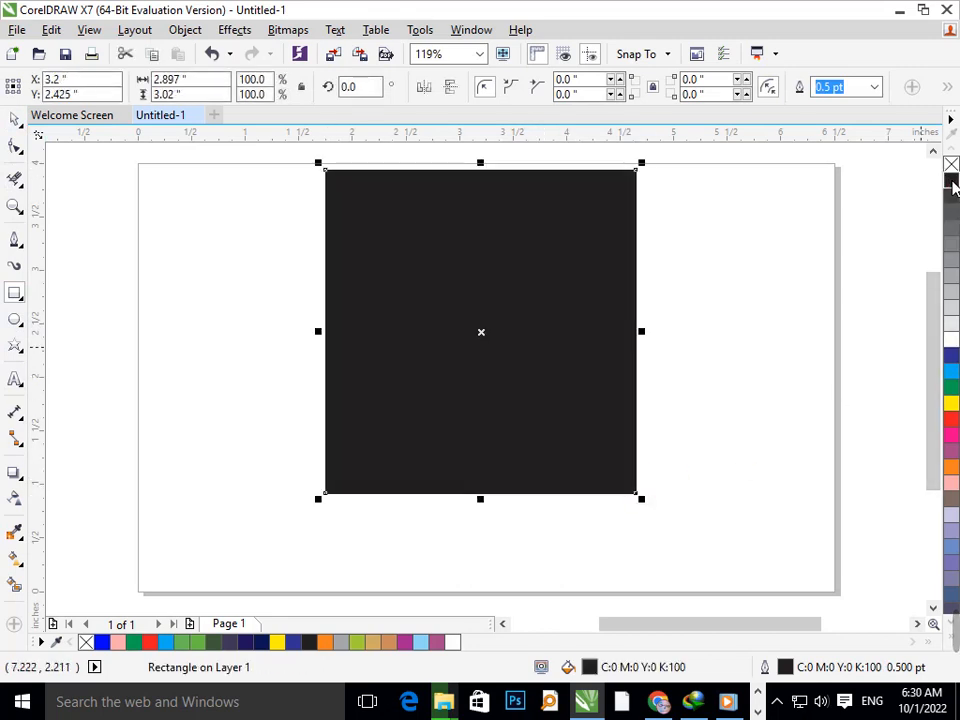
{"action": "key", "text": "shift+Page_Down"}
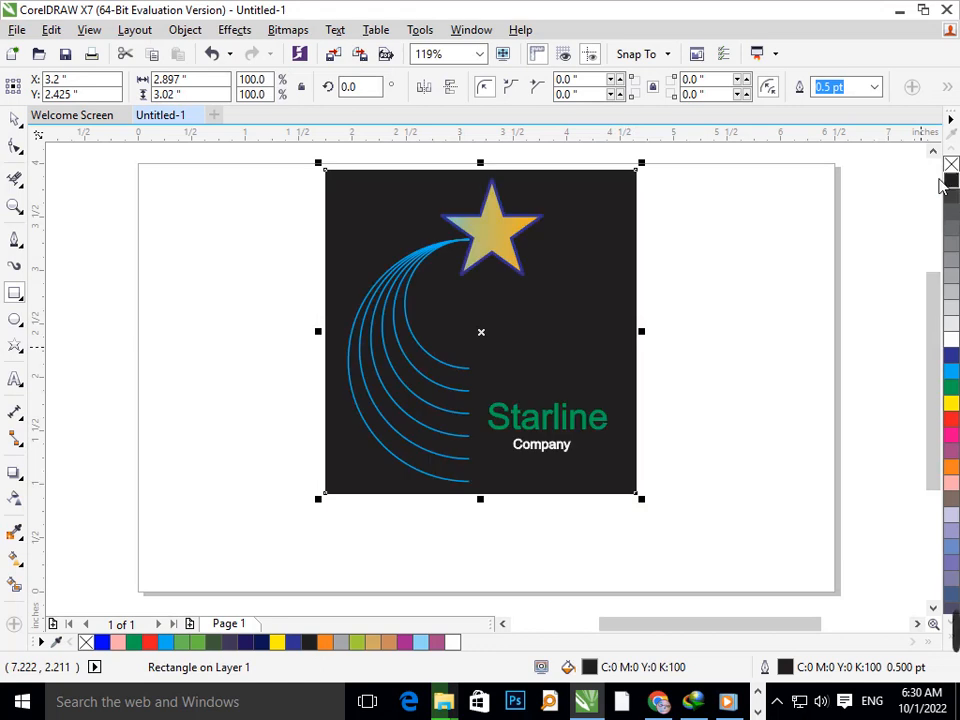
{"action": "left_click", "coordinate": [186, 389]}
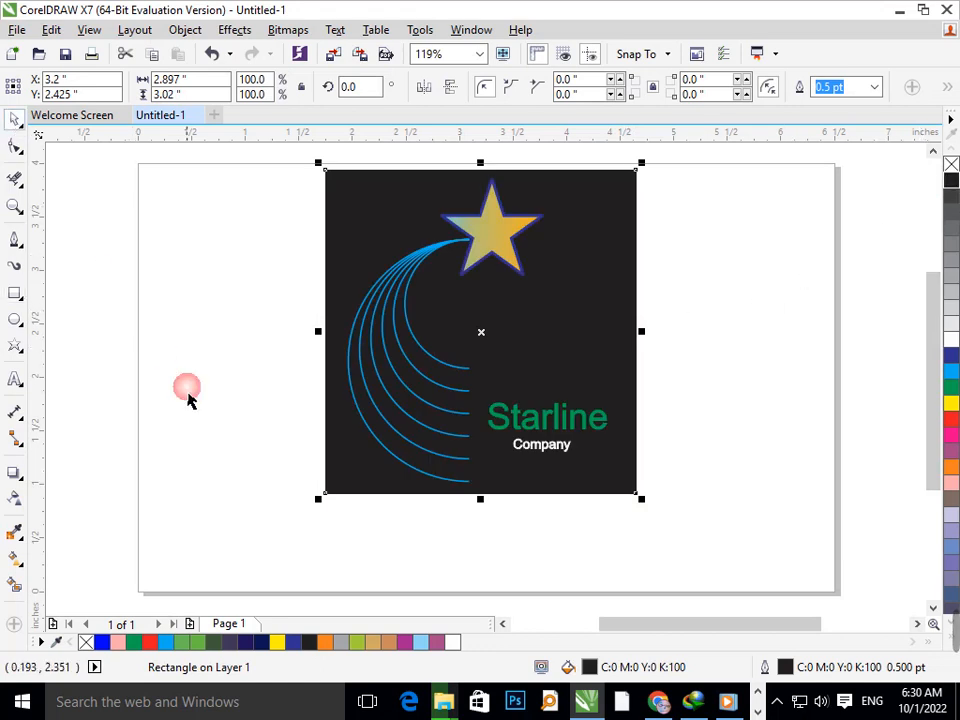
Step: Give the star a linear fountain fill with the start colour teal, C58 M0 Y48 K0
{"action": "left_click", "coordinate": [493, 255]}
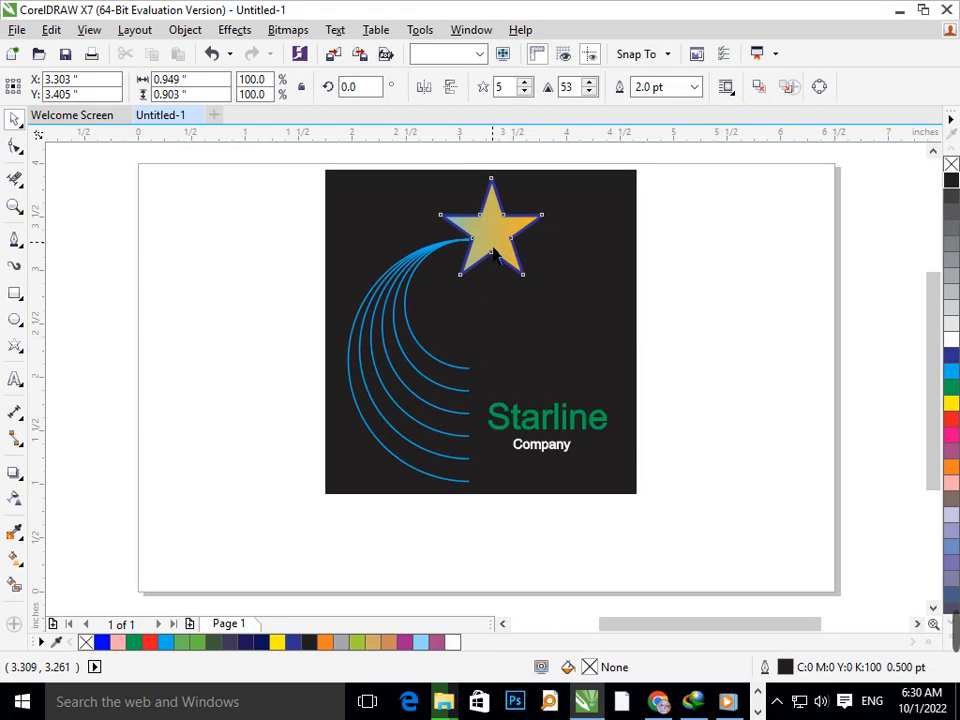
{"action": "left_click", "coordinate": [951, 358]}
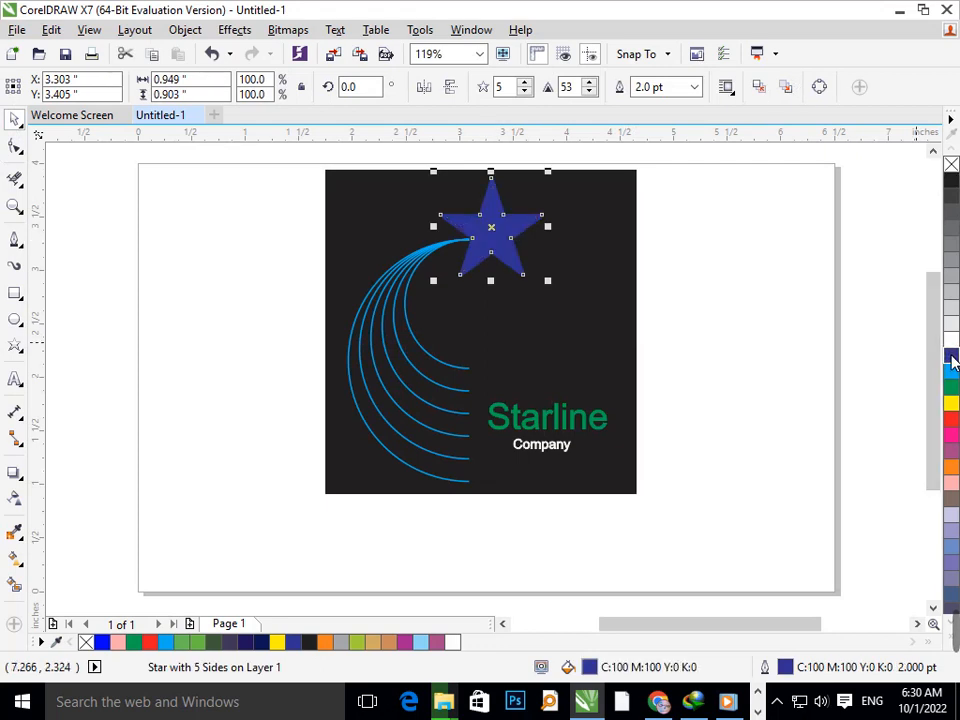
{"action": "key", "text": "F11"}
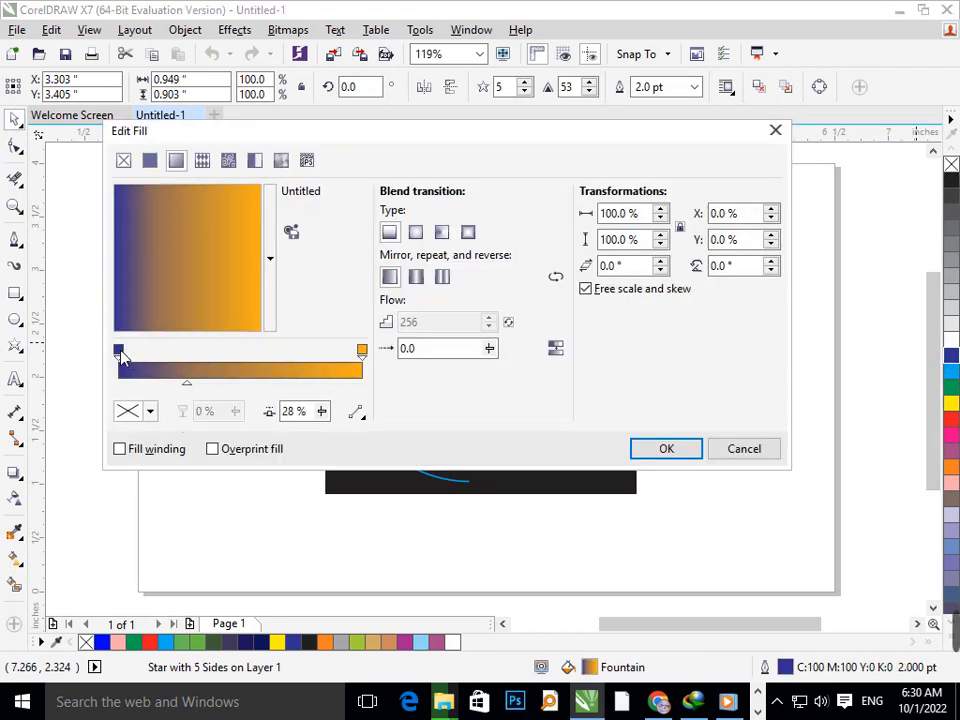
{"action": "left_click_drag", "start_coordinate": [328, 133], "coordinate": [861, 127]}
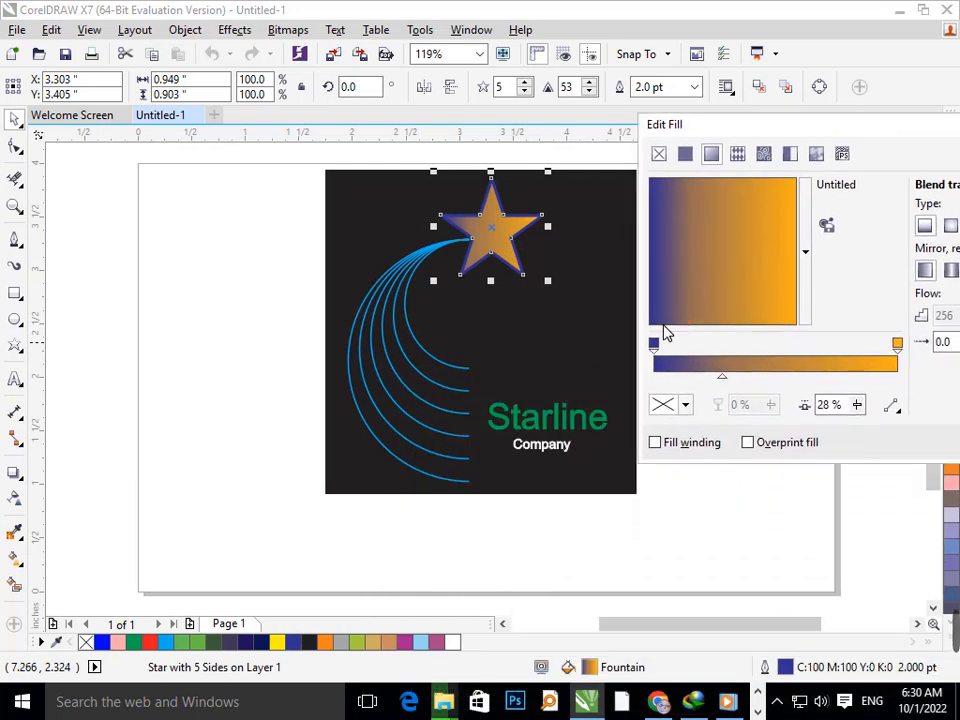
{"action": "left_click", "coordinate": [654, 345]}
{"action": "left_click", "coordinate": [685, 404]}
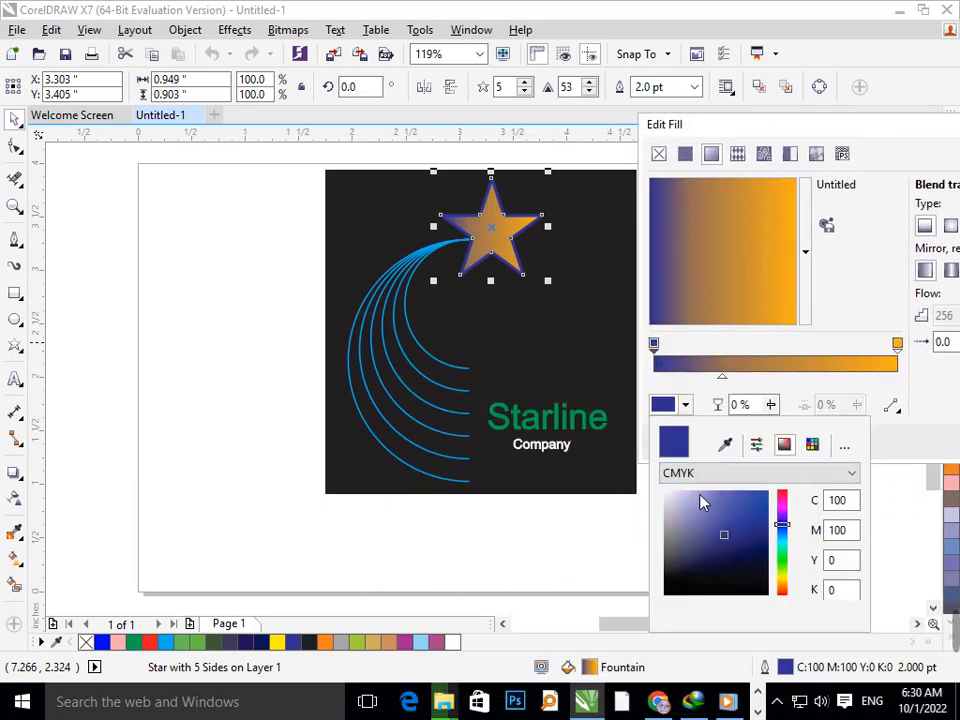
{"action": "left_click", "coordinate": [785, 548]}
{"action": "mouse_move", "coordinate": [767, 558]}
{"action": "left_mouse_down"}
{"action": "mouse_move", "coordinate": [795, 574]}
{"action": "mouse_move", "coordinate": [767, 462]}
{"action": "left_mouse_up"}
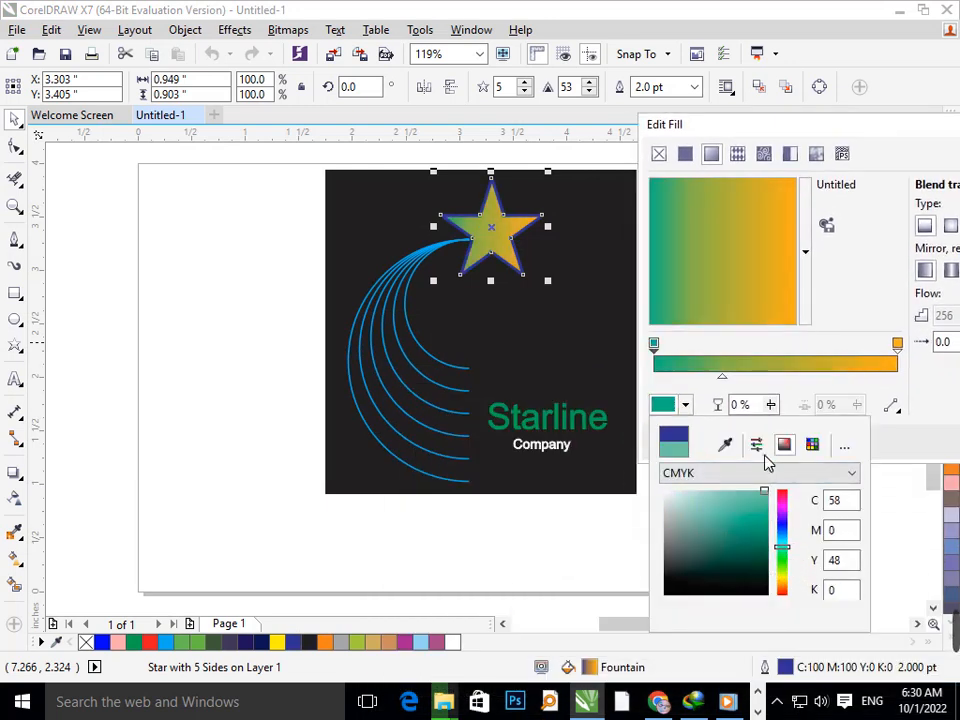
{"action": "left_click", "coordinate": [866, 374]}
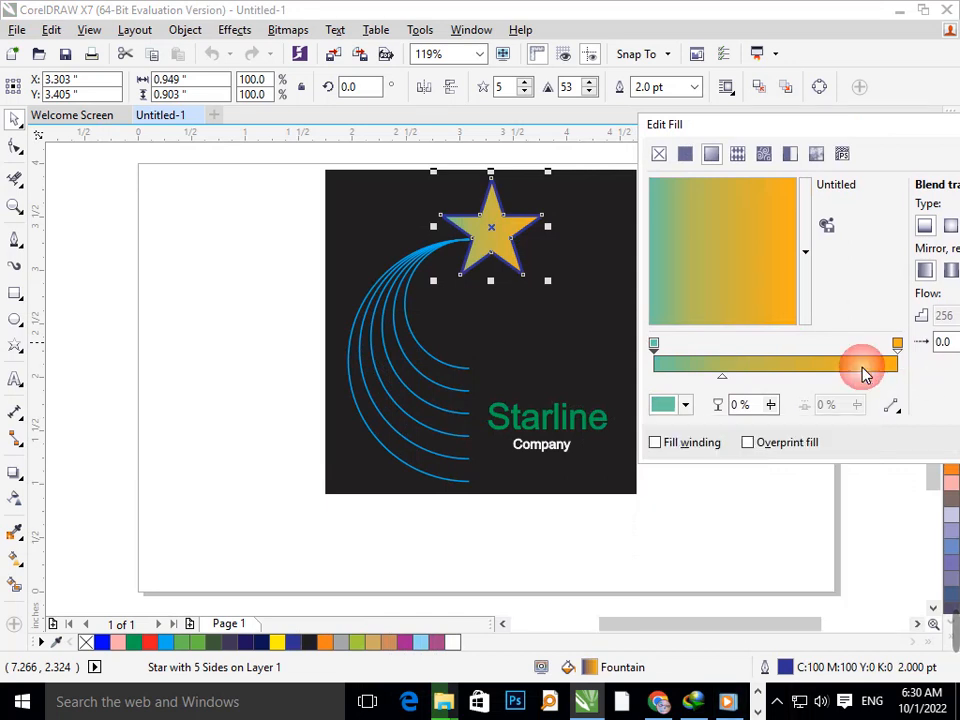
Step: Set the end colour of the star's fountain fill to white, C0 M0 Y0 K0, apply the fill and deselect the star
{"action": "left_click", "coordinate": [897, 343]}
{"action": "left_click", "coordinate": [685, 404]}
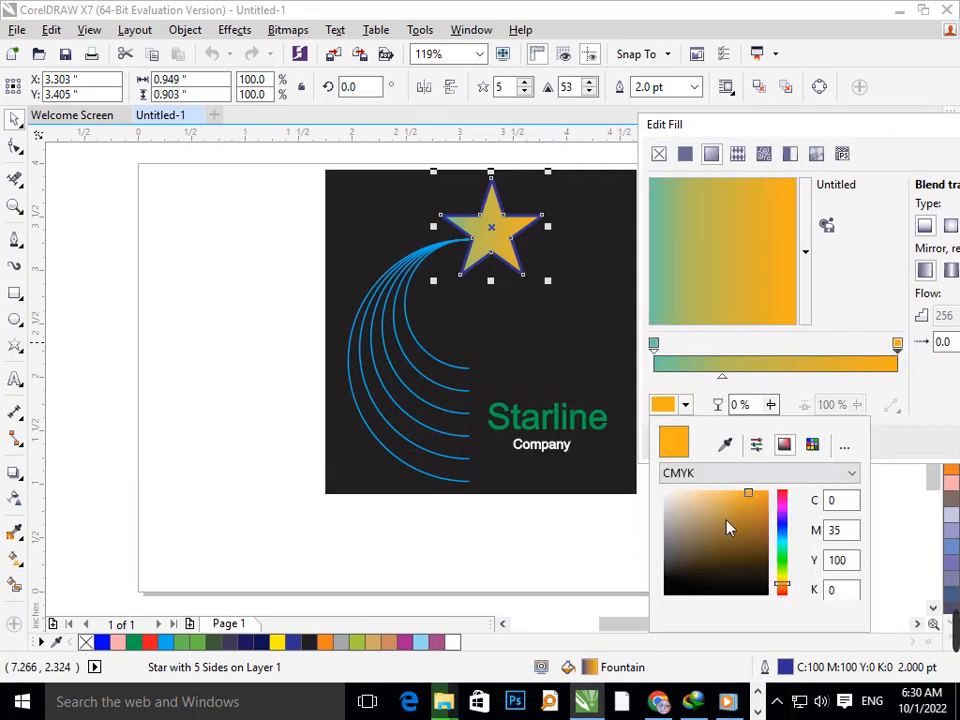
{"action": "left_click", "coordinate": [783, 563]}
{"action": "left_click", "coordinate": [746, 493]}
{"action": "left_click", "coordinate": [753, 500]}
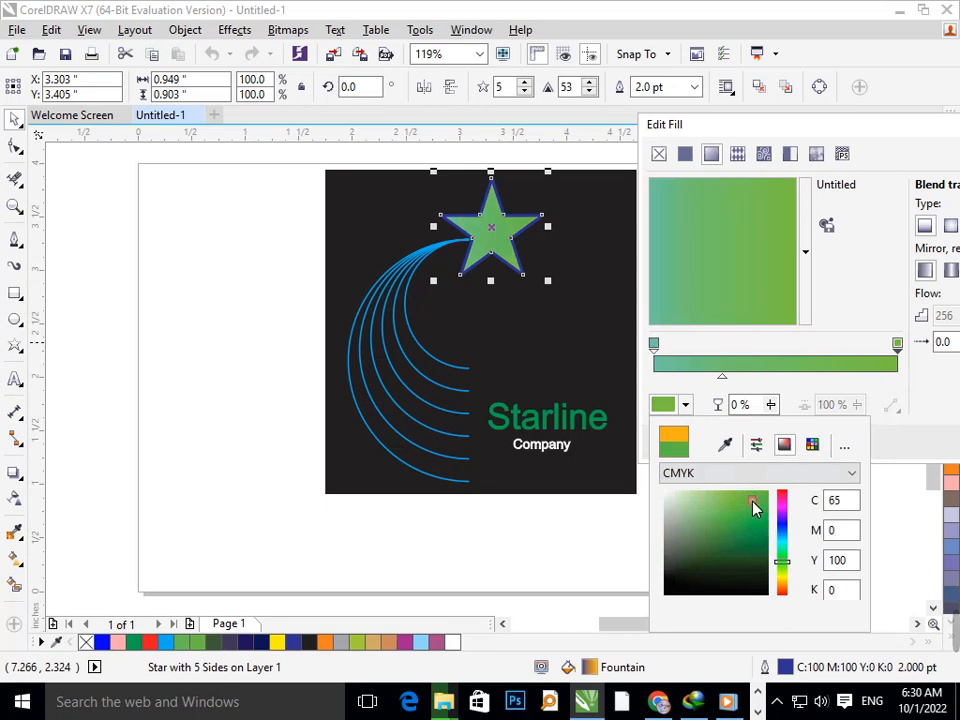
{"action": "left_click", "coordinate": [781, 527]}
{"action": "mouse_move", "coordinate": [756, 523]}
{"action": "left_mouse_down"}
{"action": "mouse_move", "coordinate": [767, 536]}
{"action": "mouse_move", "coordinate": [709, 521]}
{"action": "mouse_move", "coordinate": [714, 542]}
{"action": "mouse_move", "coordinate": [664, 491]}
{"action": "left_mouse_up"}
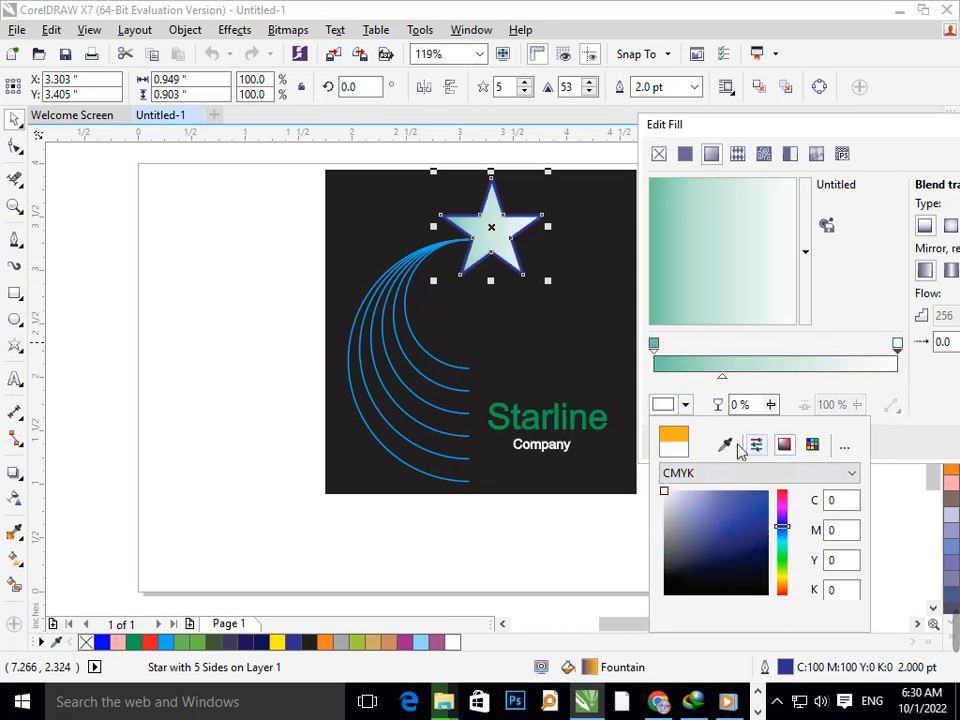
{"action": "left_click", "coordinate": [813, 140]}
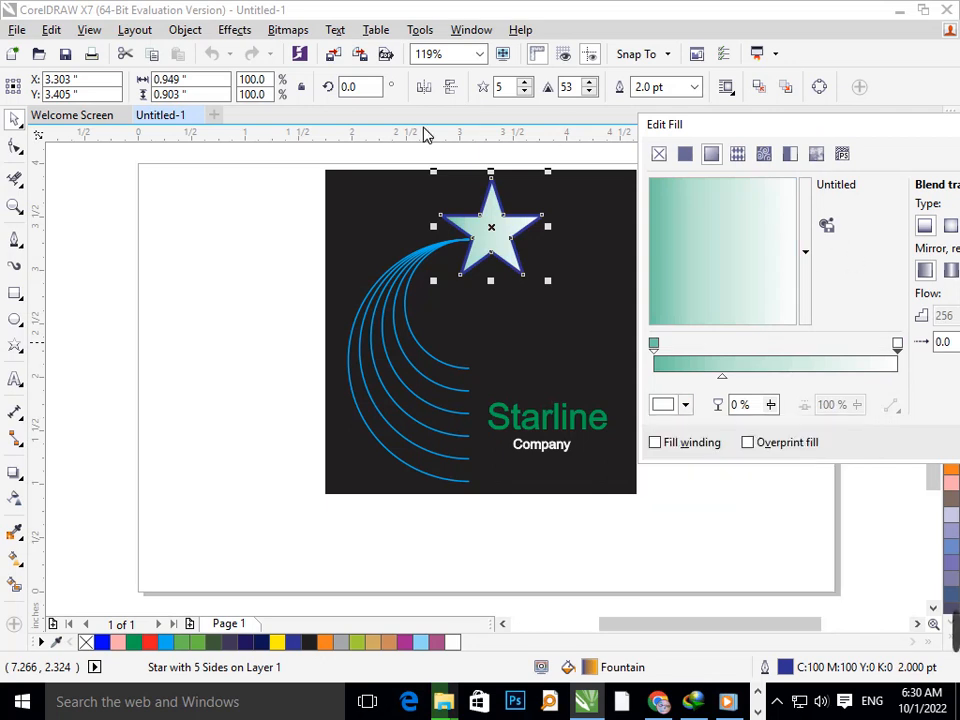
{"action": "left_click_drag", "start_coordinate": [684, 133], "coordinate": [183, 135]}
{"action": "left_click", "coordinate": [663, 445]}
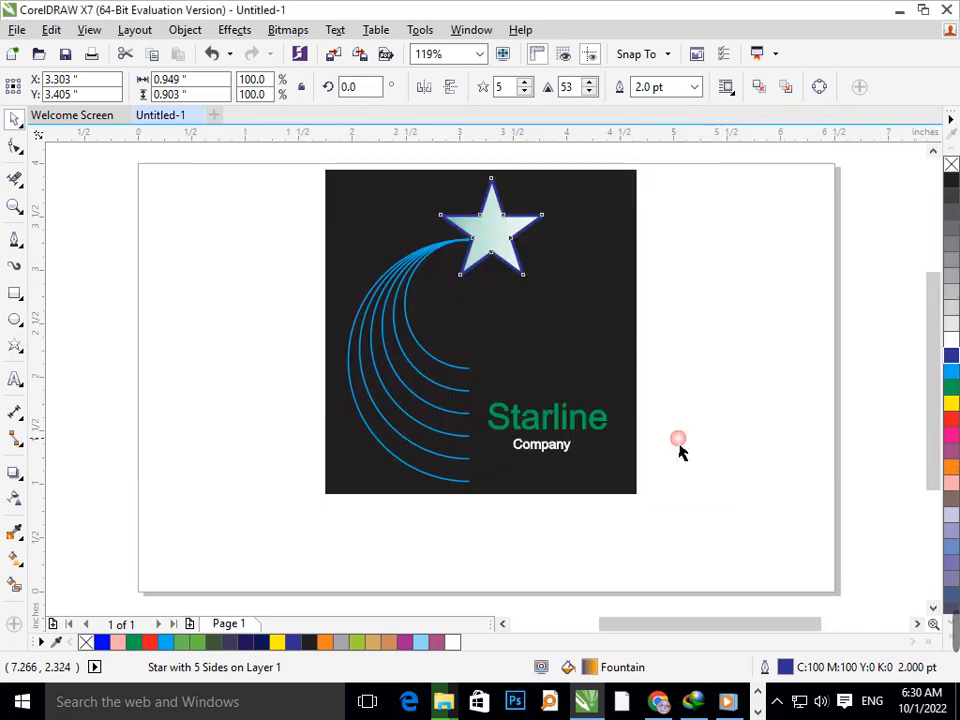
{"action": "left_click", "coordinate": [729, 396]}
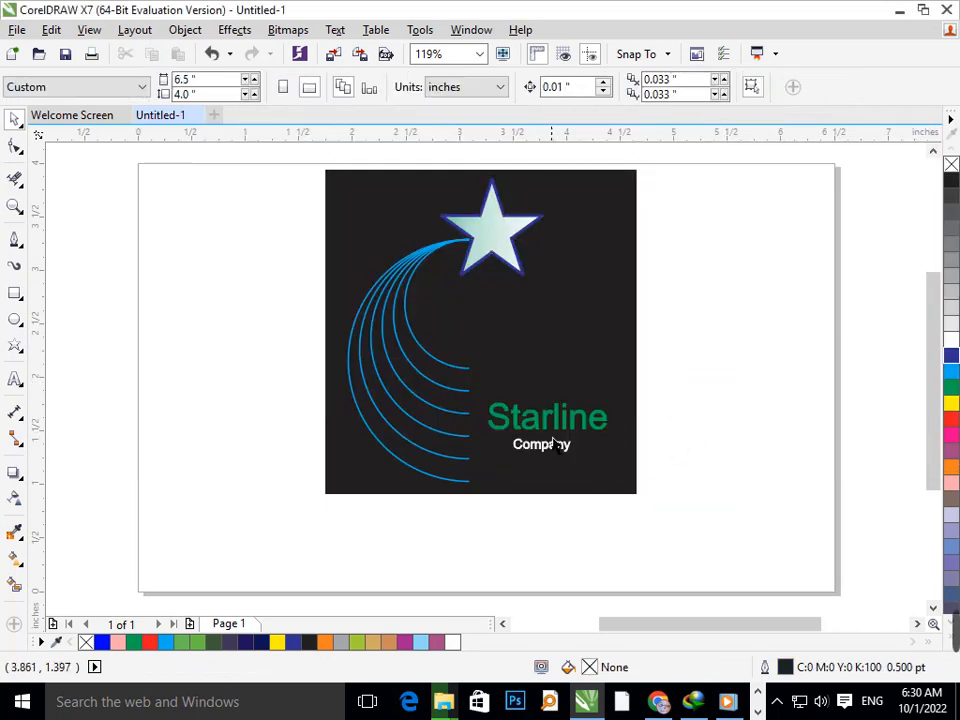
Step: Move the text slightly closer to the arcs and colour the fill and outline of the word "Starline" yellow, C0 M0 Y100 K0
{"action": "mouse_move", "coordinate": [560, 430]}
{"action": "left_mouse_down"}
{"action": "mouse_move", "coordinate": [543, 455]}
{"action": "mouse_move", "coordinate": [549, 424]}
{"action": "mouse_move", "coordinate": [559, 432]}
{"action": "left_mouse_up"}
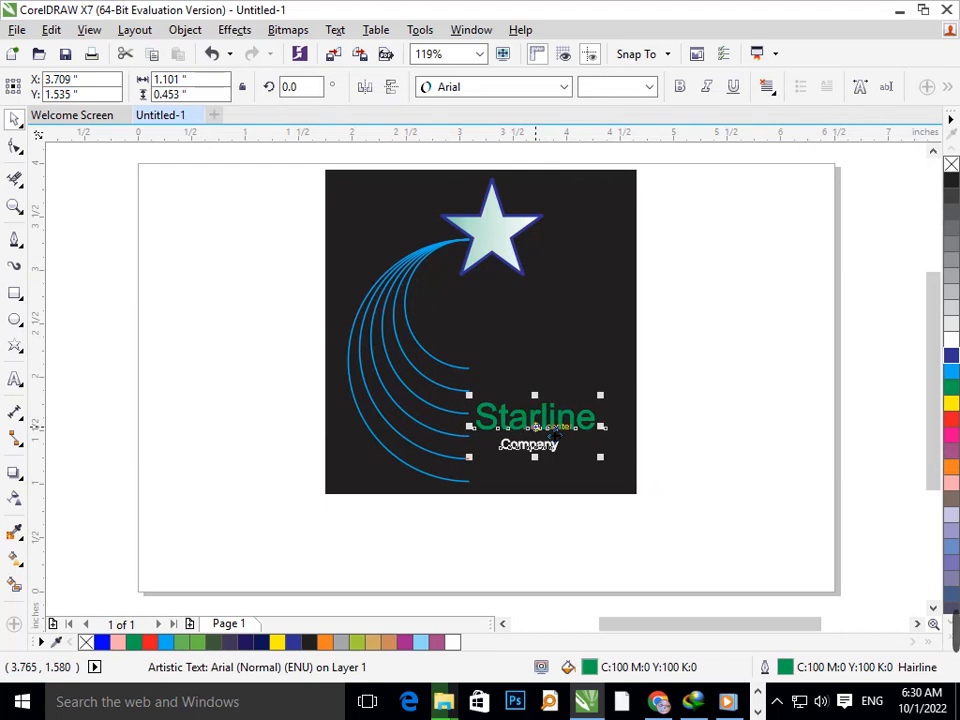
{"action": "double_click", "coordinate": [584, 429]}
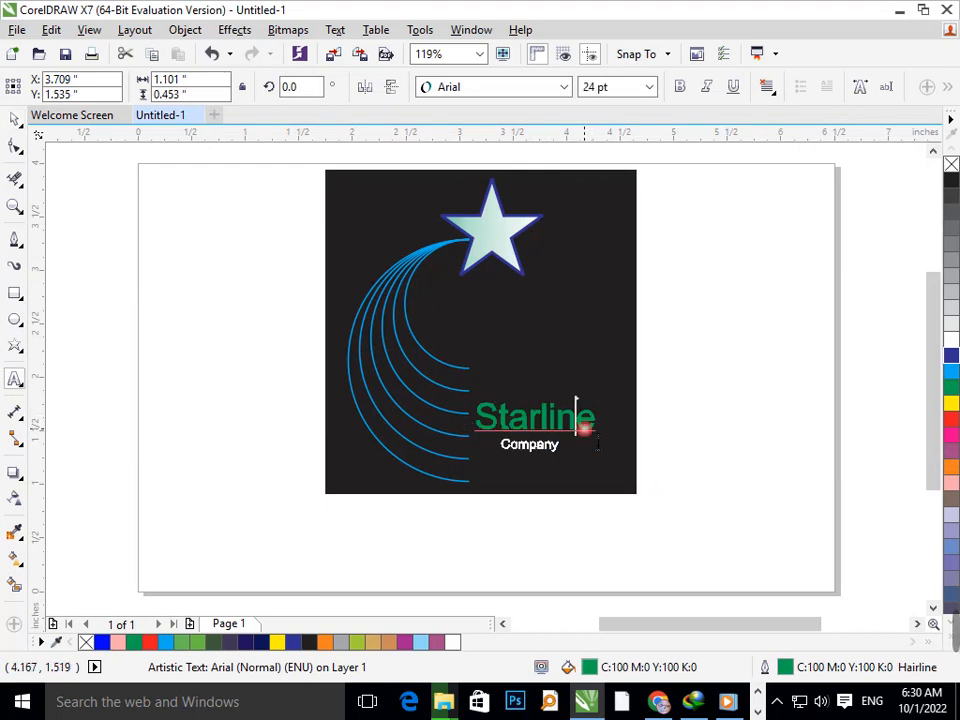
{"action": "left_click_drag", "start_coordinate": [602, 428], "coordinate": [480, 425]}
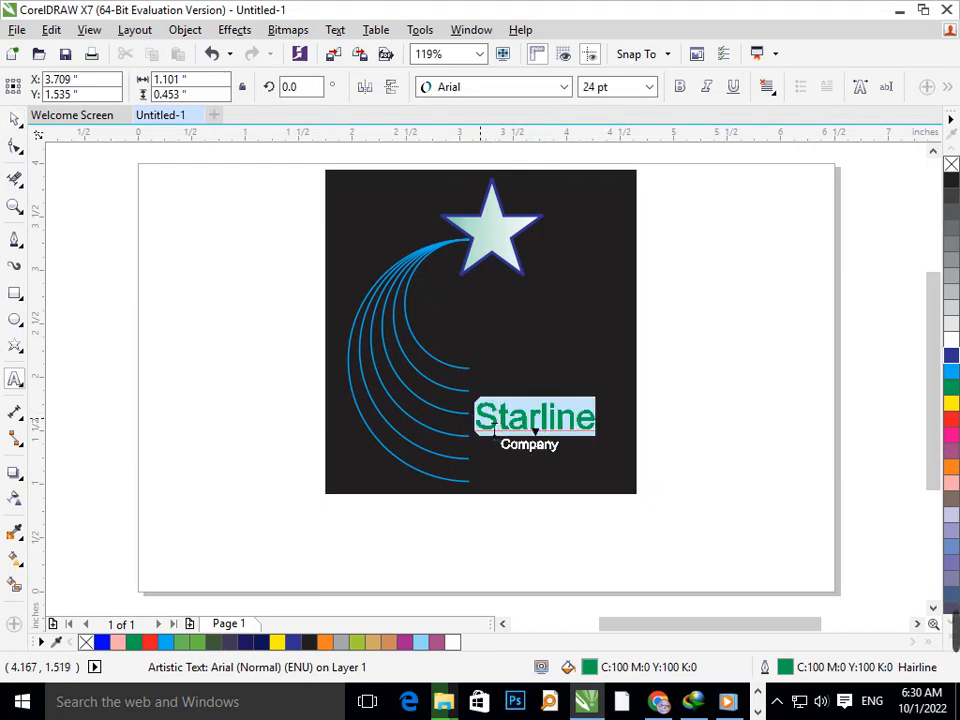
{"action": "right_click", "coordinate": [949, 406]}
{"action": "left_click", "coordinate": [949, 406]}
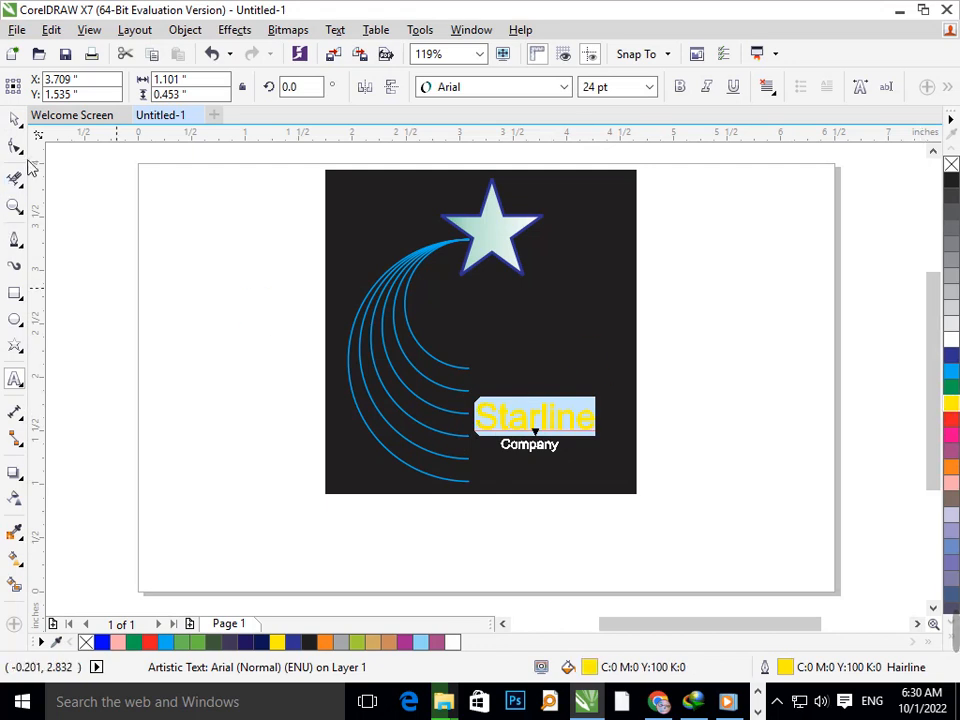
{"action": "left_click", "coordinate": [15, 119]}
{"action": "left_click", "coordinate": [98, 247]}
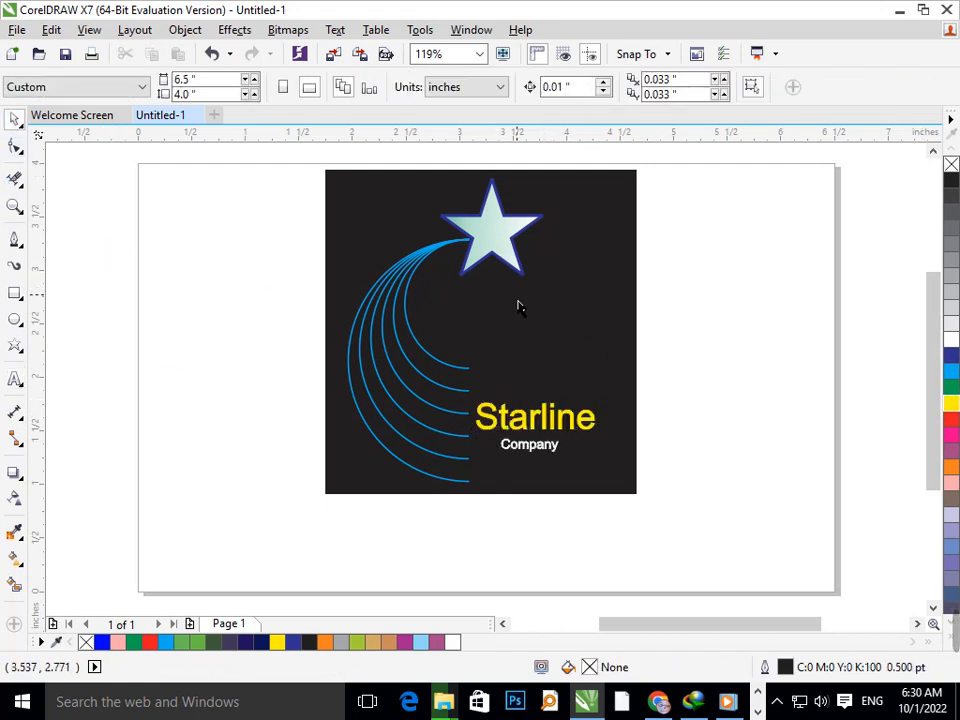
{"action": "left_click_drag", "start_coordinate": [325, 165], "coordinate": [662, 522]}
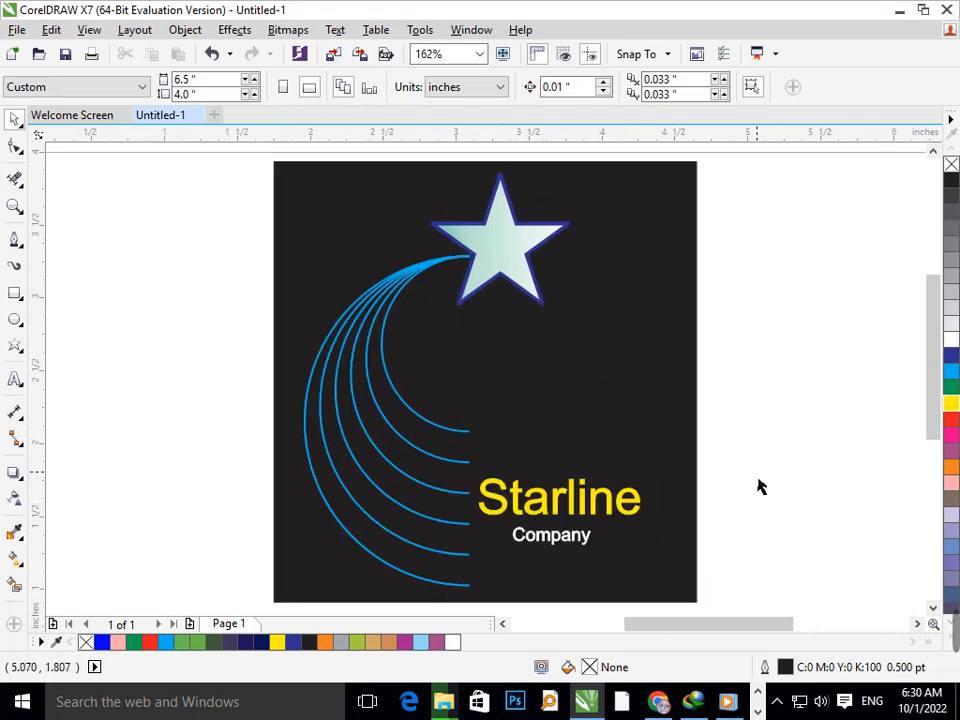
{"action": "right_click", "coordinate": [761, 431]}
{"action": "left_click_drag", "start_coordinate": [315, 155], "coordinate": [652, 512]}
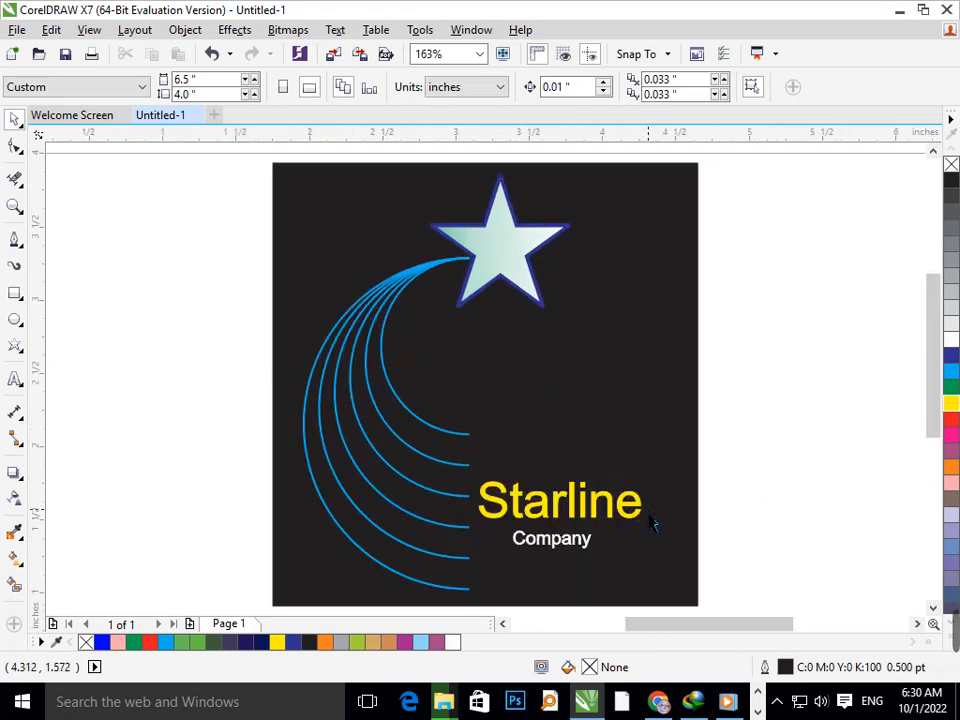
{"action": "right_click", "coordinate": [644, 430]}
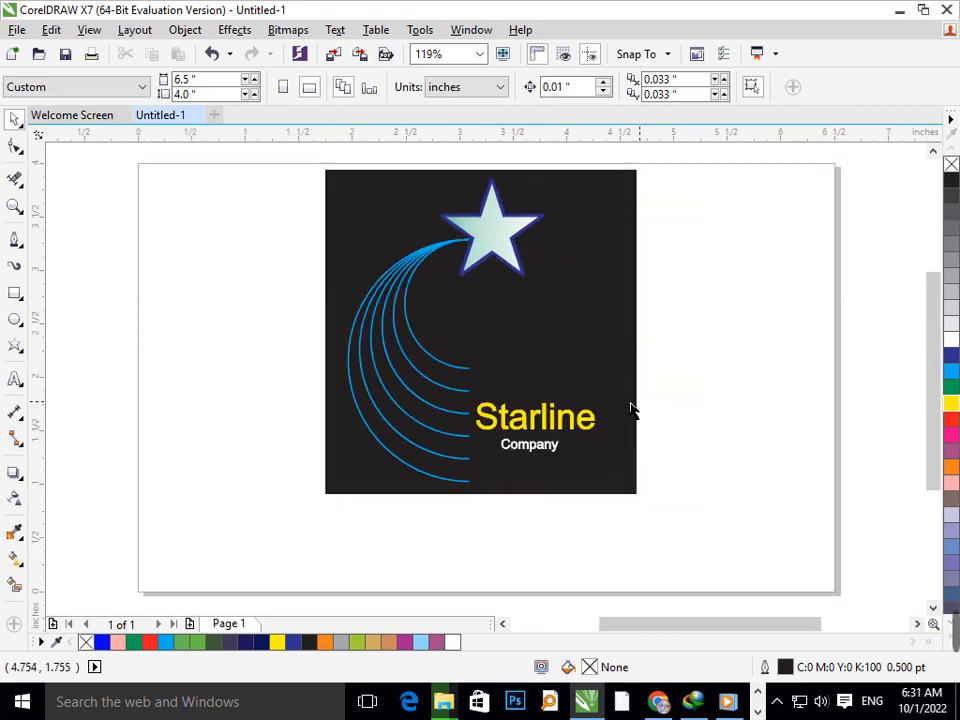
Step: Move the black background rectangle out from behind the logo to the free area beside the text
{"action": "left_click_drag", "start_coordinate": [317, 154], "coordinate": [670, 530]}
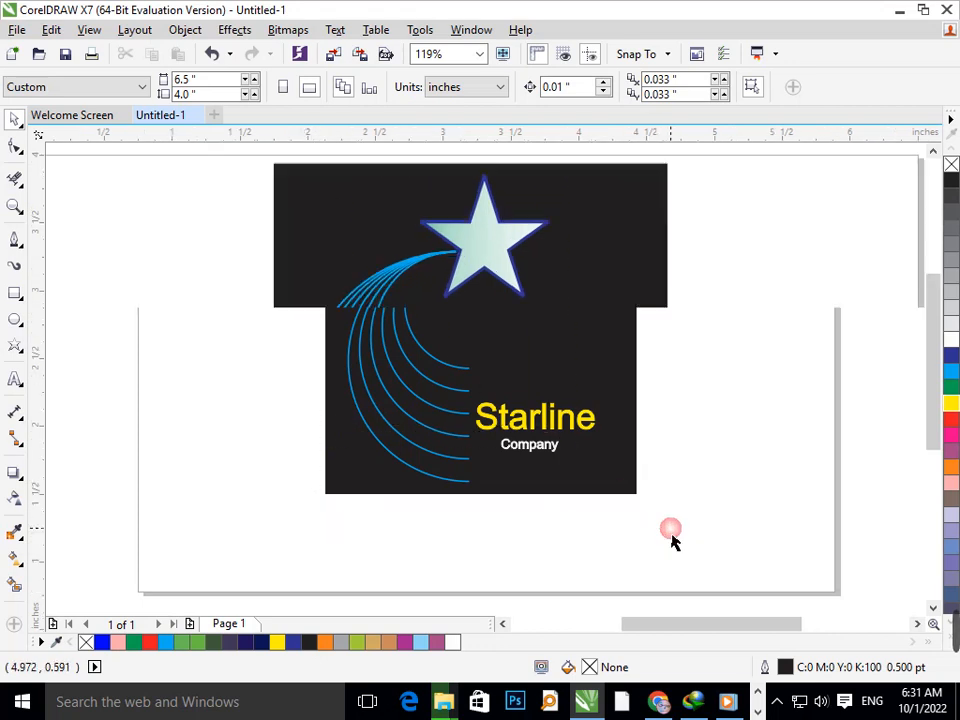
{"action": "left_click", "coordinate": [602, 538]}
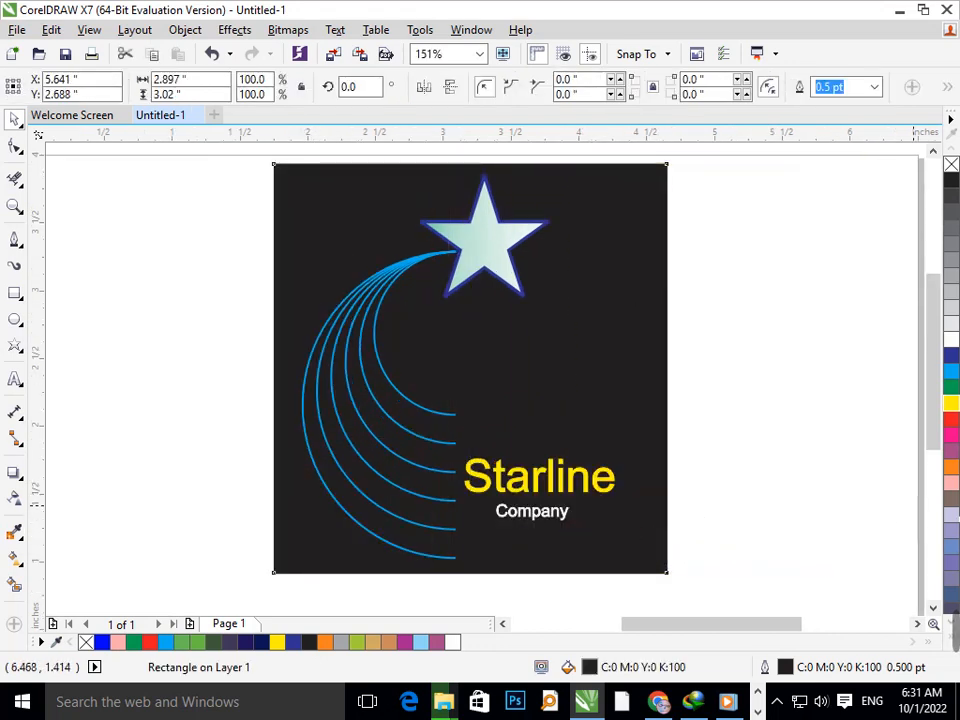
{"action": "left_click_drag", "start_coordinate": [956, 515], "coordinate": [839, 518]}
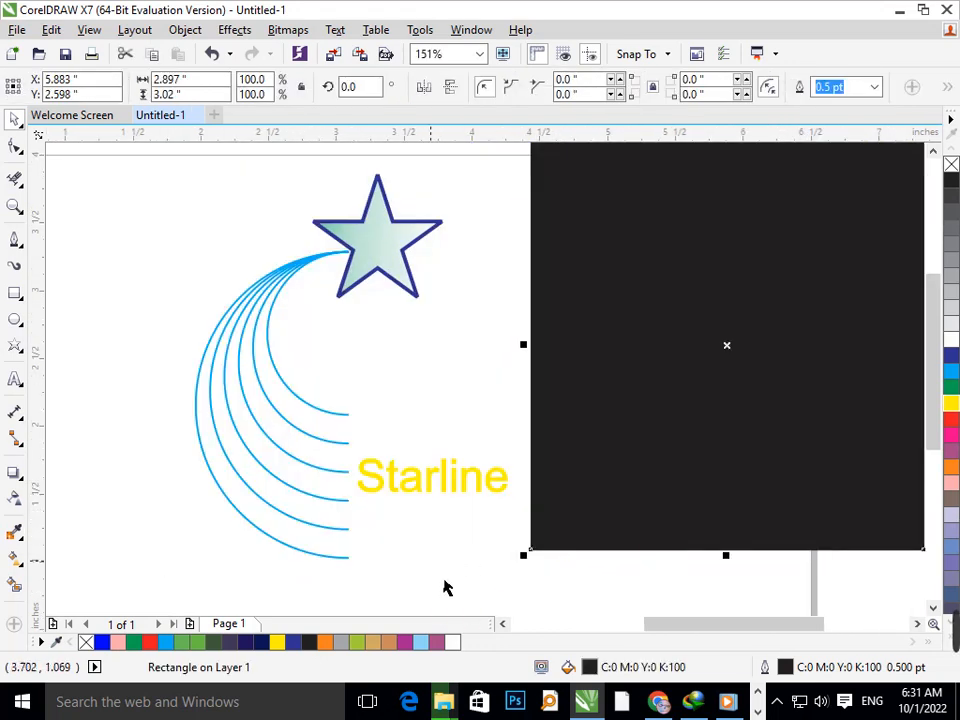
Step: Scale the star, arcs and text together to about 30% and place them at the centre of the black rectangle
{"action": "left_click_drag", "start_coordinate": [159, 179], "coordinate": [543, 611]}
{"action": "left_click_drag", "start_coordinate": [513, 564], "coordinate": [773, 385]}
{"action": "left_click", "coordinate": [718, 458]}
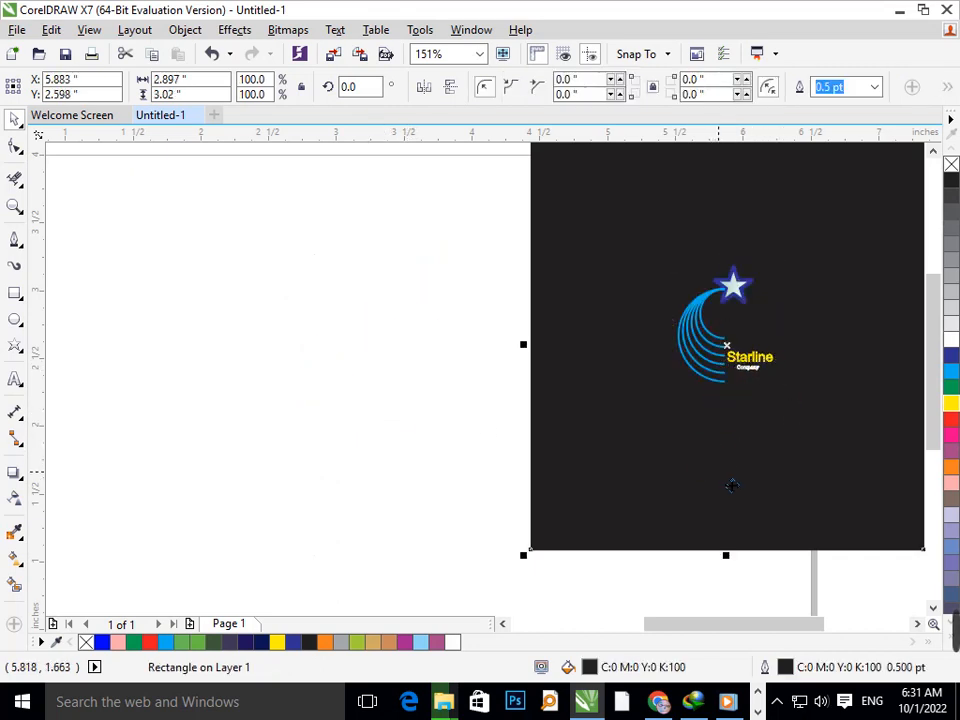
{"action": "left_click", "coordinate": [702, 612]}
Step: Shrink the black rectangle from all four sides to about 1.21 × 1.15 inches around the small logo and deselect it
{"action": "scroll", "coordinate": [663, 485], "scroll_direction": "down", "scroll_amount": 1}
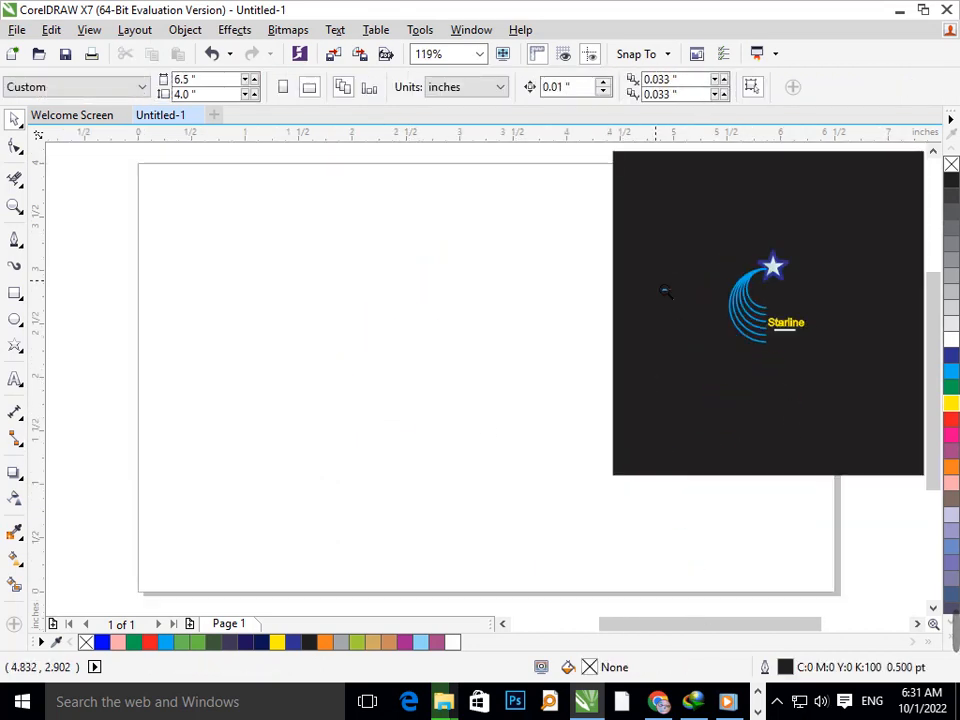
{"action": "scroll", "coordinate": [670, 305], "scroll_direction": "down", "scroll_amount": 1}
{"action": "left_click", "coordinate": [590, 235]}
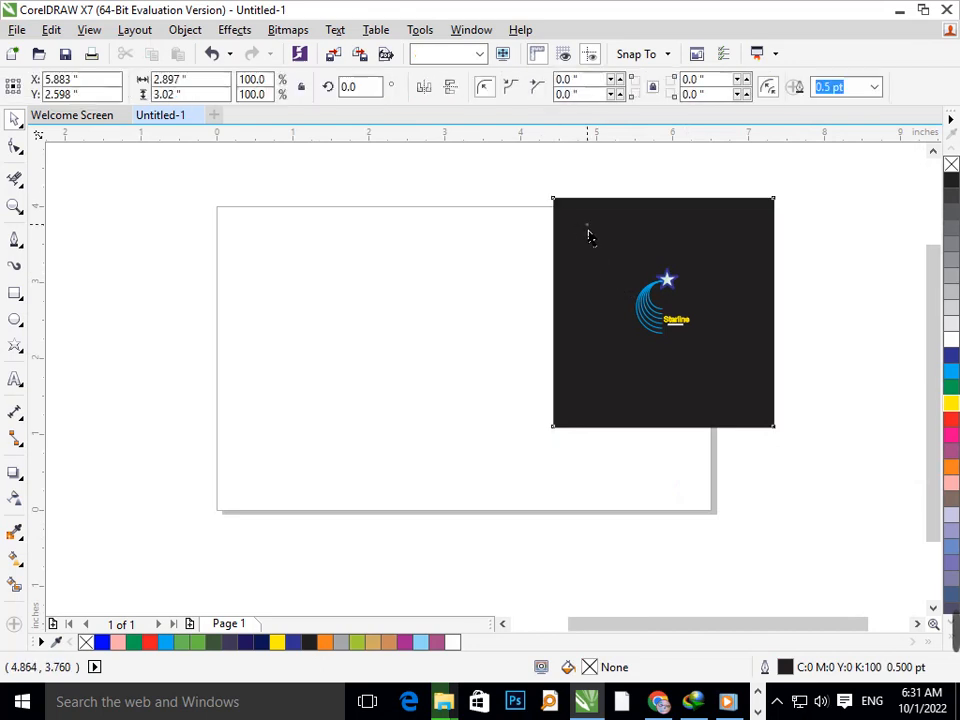
{"action": "left_click_drag", "start_coordinate": [555, 313], "coordinate": [616, 330]}
{"action": "left_click_drag", "start_coordinate": [777, 315], "coordinate": [712, 320]}
{"action": "left_click_drag", "start_coordinate": [678, 204], "coordinate": [676, 252]}
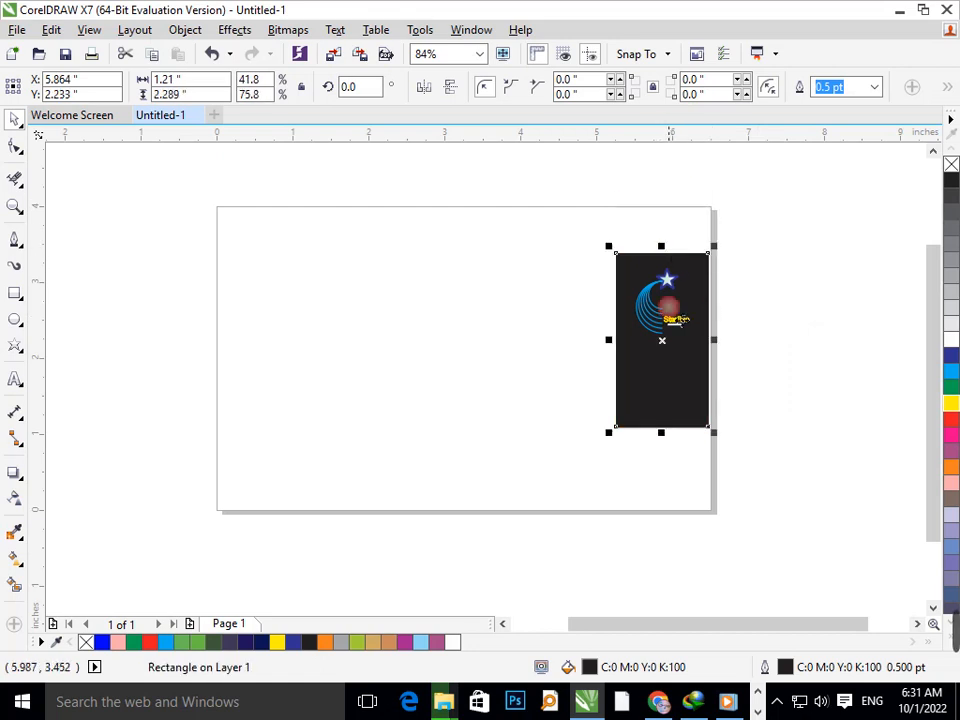
{"action": "left_click_drag", "start_coordinate": [680, 436], "coordinate": [673, 341]}
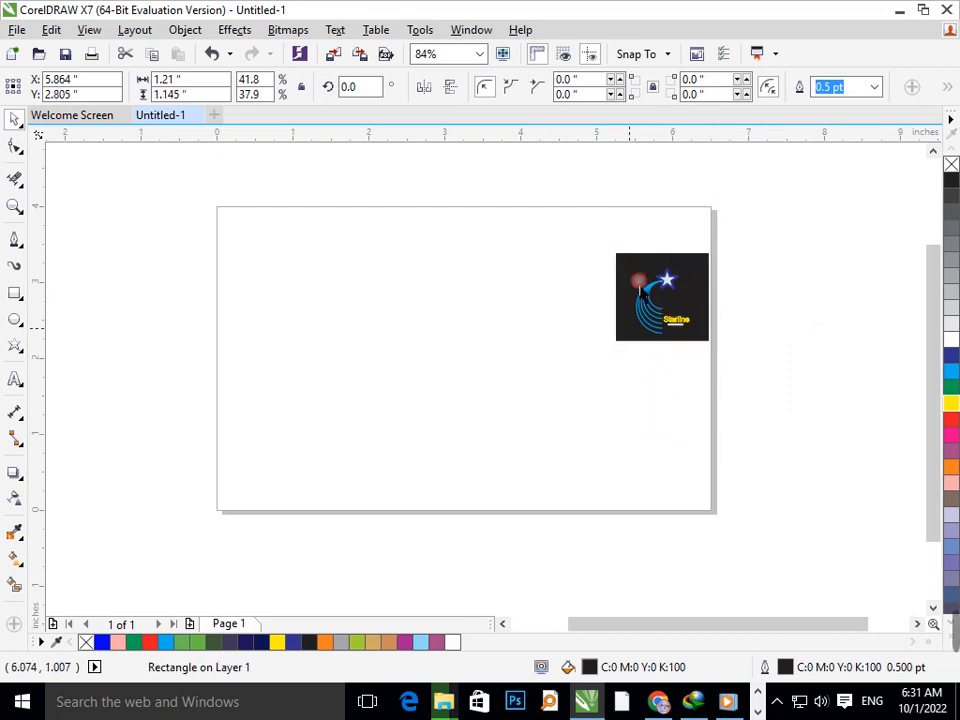
{"action": "key", "text": "Escape"}
Step: Select the logo together with its black background and move everything to the middle of the page
{"action": "left_click_drag", "start_coordinate": [604, 246], "coordinate": [724, 355]}
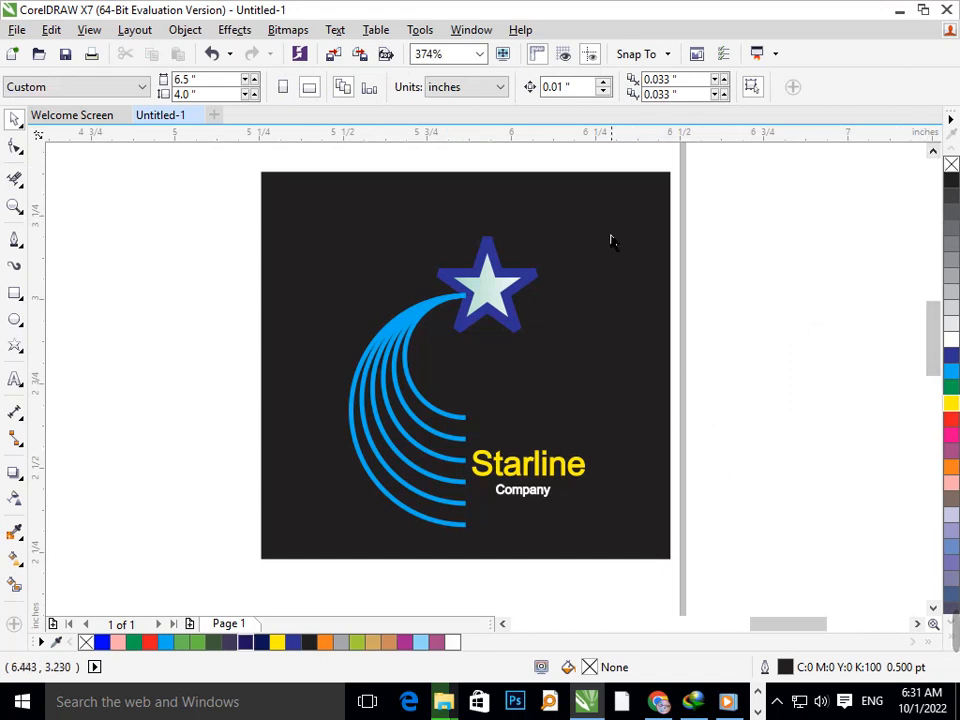
{"action": "key", "text": "F3"}
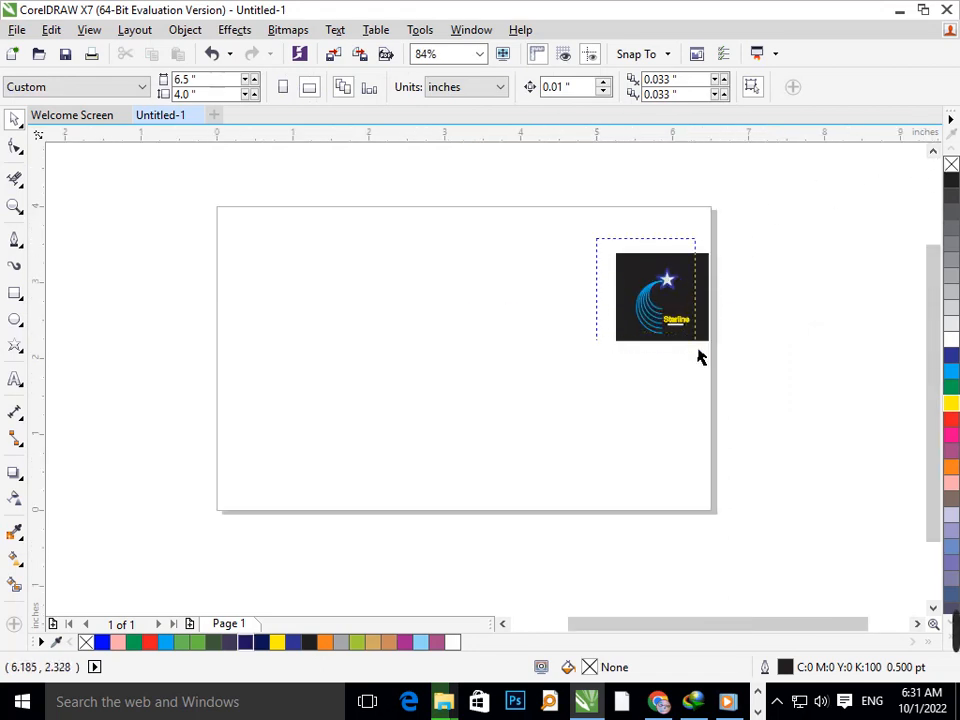
{"action": "left_click", "coordinate": [686, 324]}
{"action": "left_click_drag", "start_coordinate": [686, 324], "coordinate": [496, 358]}
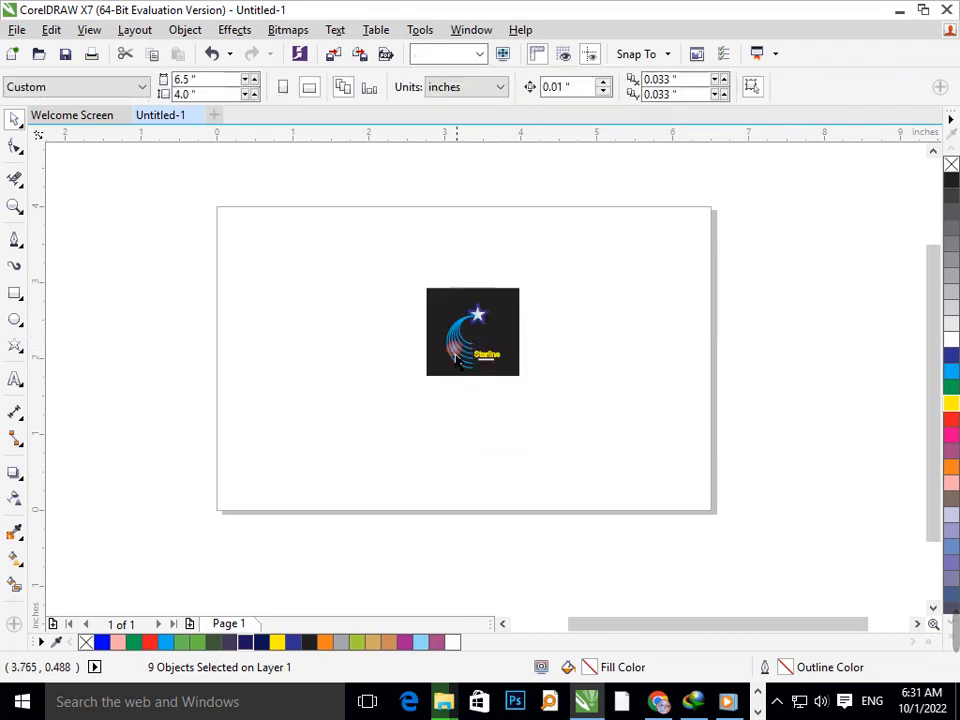
Step: Fill the star with solid cyan, C100 M0 Y0 K0
{"action": "key", "text": "F2"}
{"action": "left_click_drag", "start_coordinate": [453, 328], "coordinate": [536, 392]}
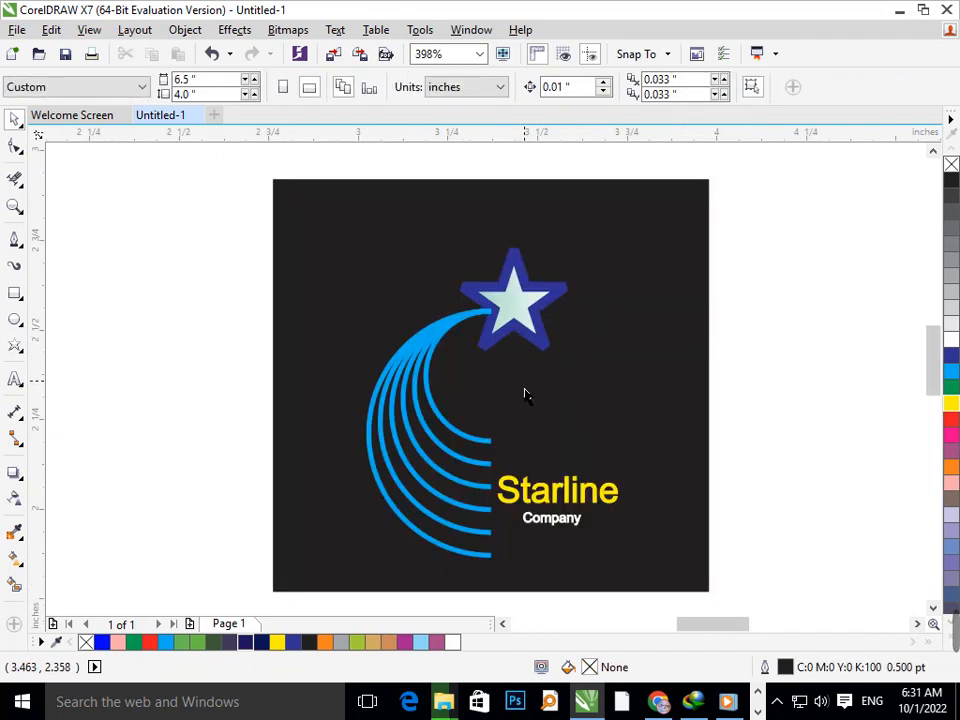
{"action": "left_click", "coordinate": [521, 315]}
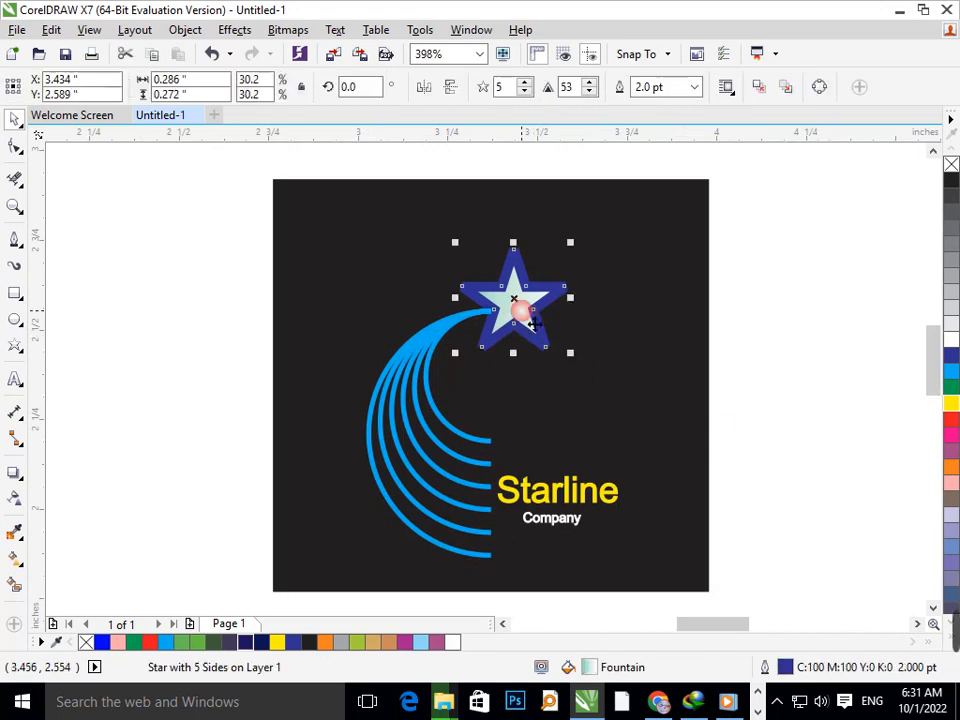
{"action": "left_click", "coordinate": [953, 388]}
{"action": "left_click", "coordinate": [952, 370]}
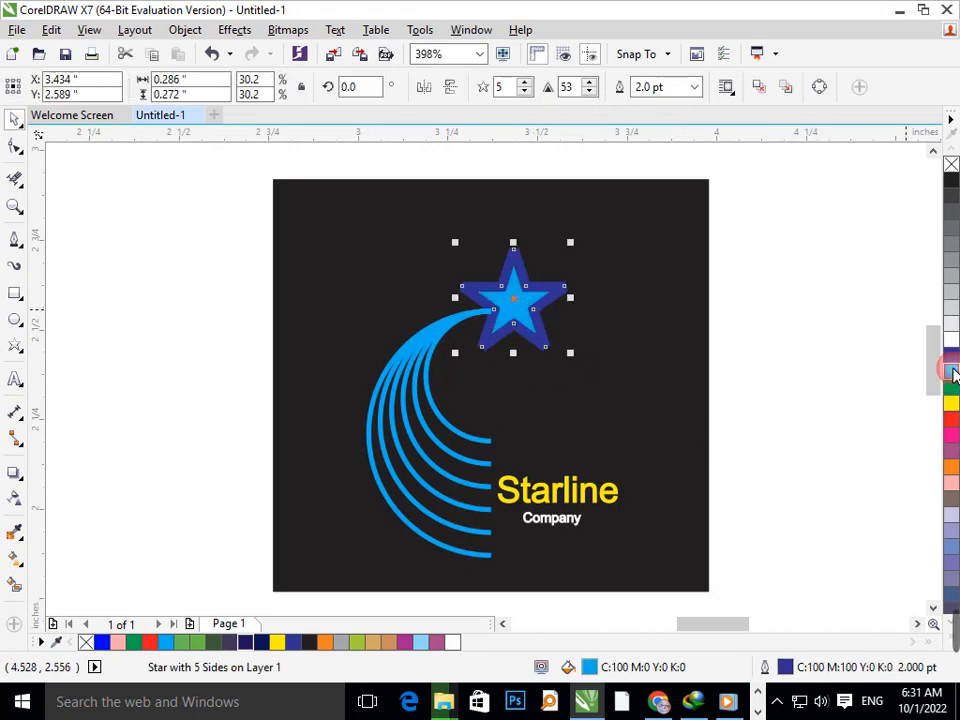
Step: Undo the star's recent solid colour fills to bring back its light gradient fill
{"action": "left_click", "coordinate": [816, 398]}
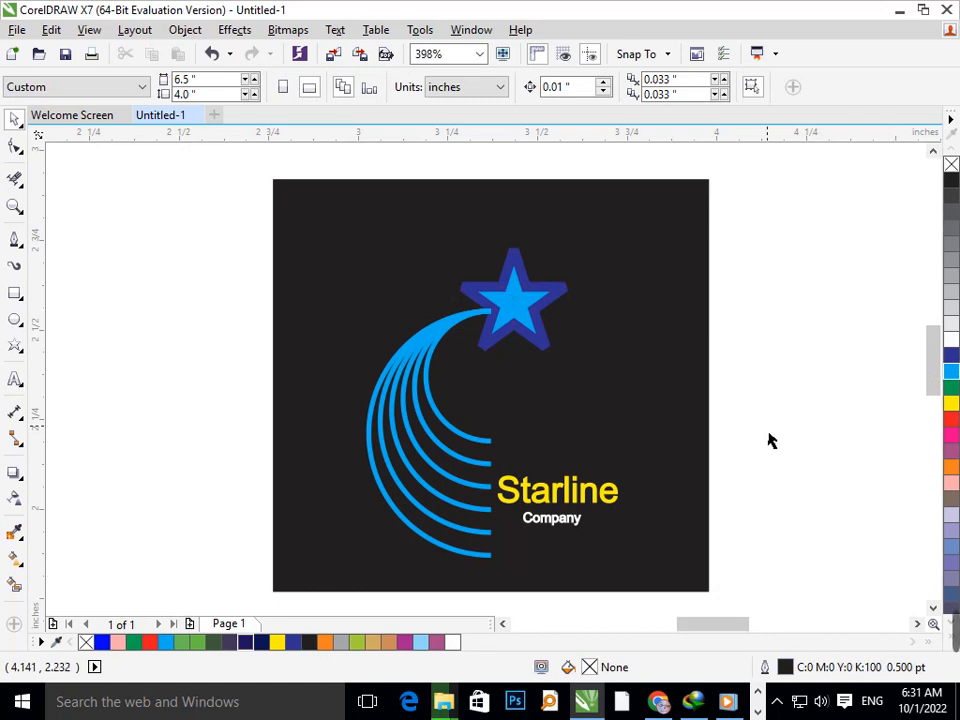
{"action": "key", "text": "ctrl+z"}
{"action": "key", "text": "ctrl+z"}
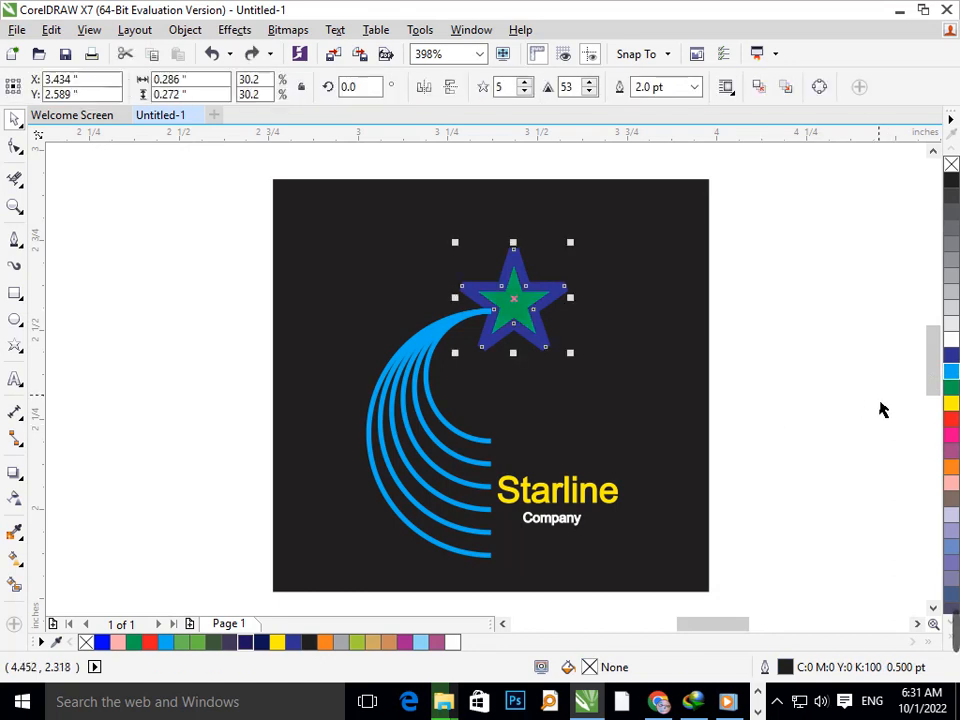
{"action": "key", "text": "ctrl+z"}
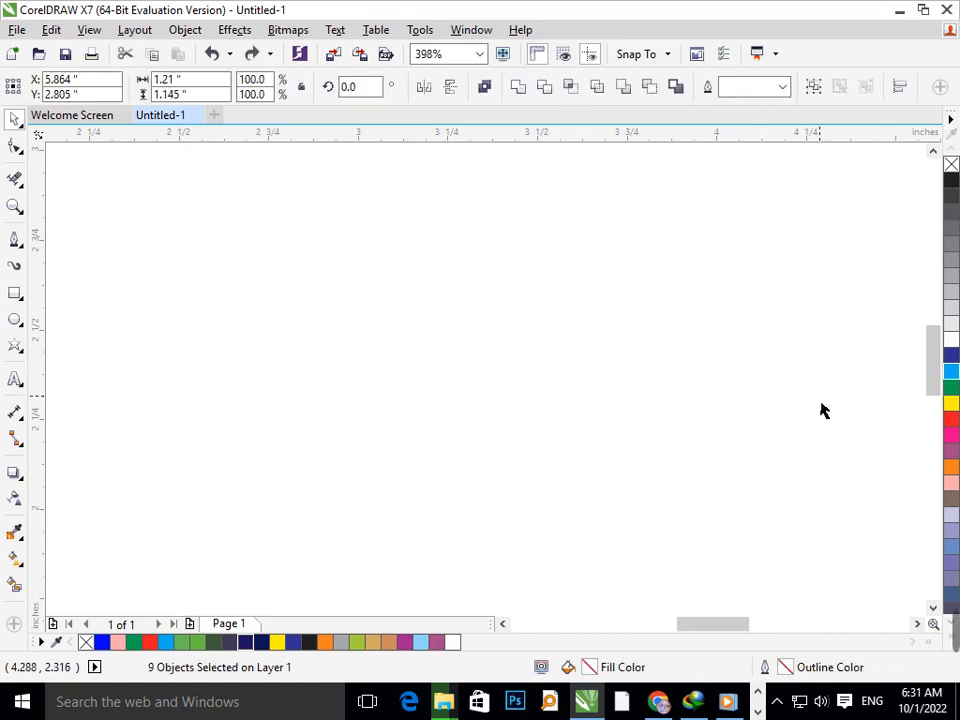
{"action": "left_click", "coordinate": [814, 413]}
Step: Shrink the black rectangle from its left, right and top sides to about 0.82 × 1.02 inches around the logo and deselect it
{"action": "left_click", "coordinate": [660, 426]}
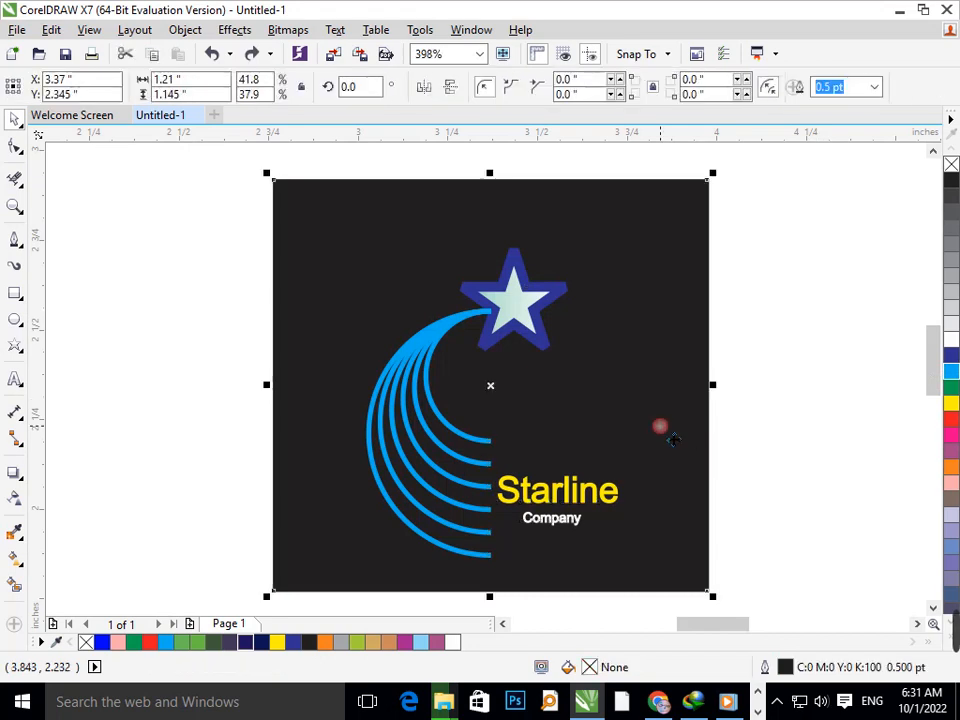
{"action": "left_click_drag", "start_coordinate": [722, 401], "coordinate": [658, 405]}
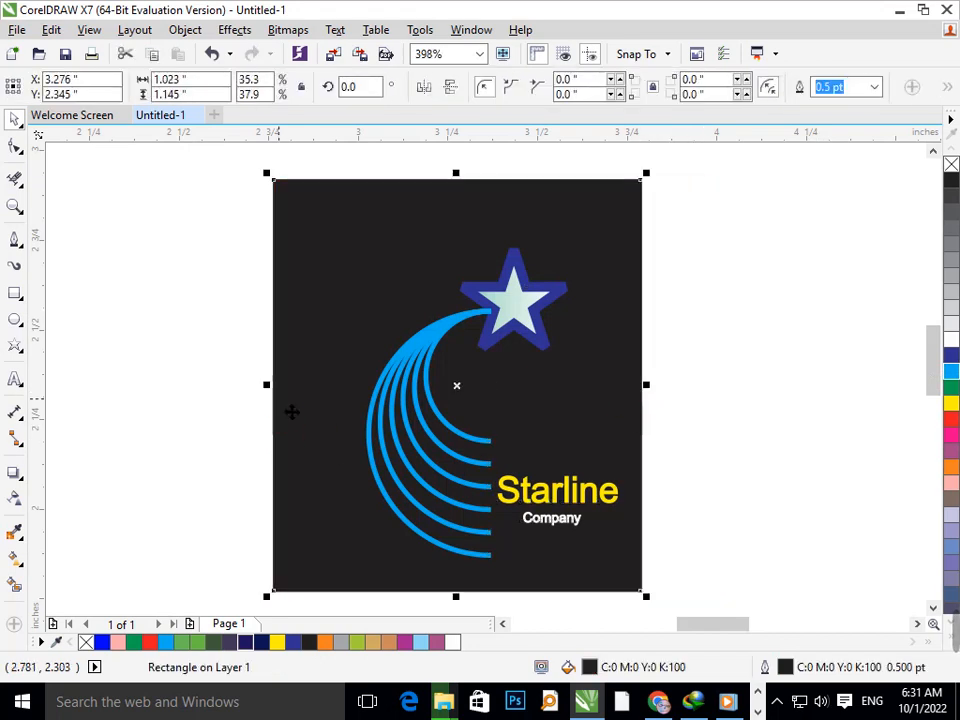
{"action": "left_click_drag", "start_coordinate": [284, 403], "coordinate": [358, 394]}
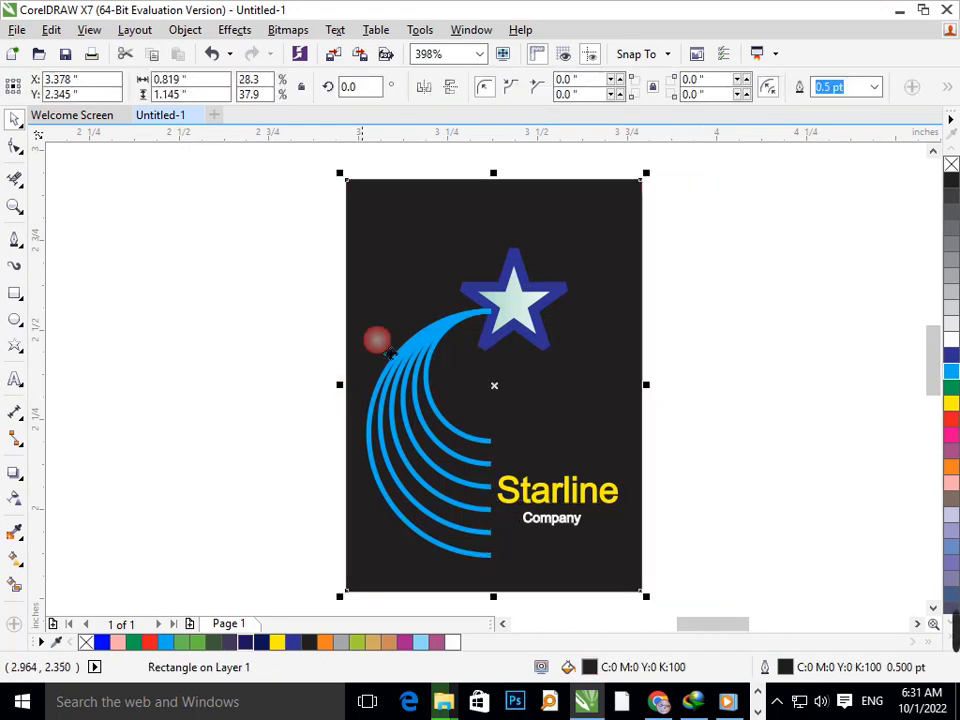
{"action": "left_click_drag", "start_coordinate": [507, 186], "coordinate": [500, 224]}
{"action": "left_click", "coordinate": [767, 375]}
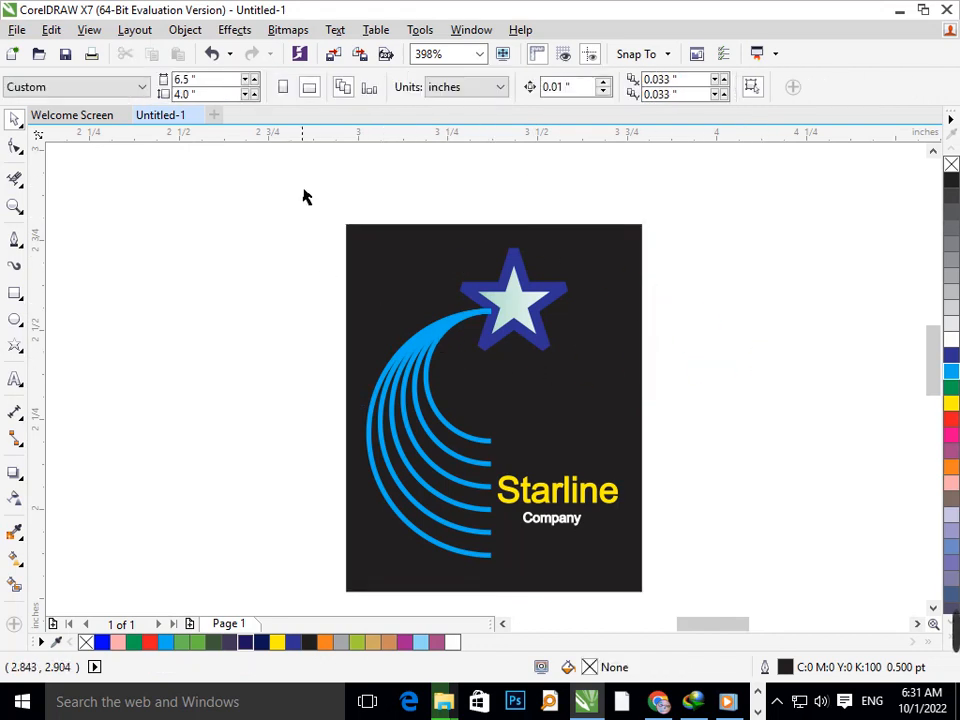
Step: Select the whole logo with its black background and move everything slightly up, centred at about X 3.376, Y 2.377 inches
{"action": "left_click_drag", "start_coordinate": [305, 196], "coordinate": [673, 609]}
{"action": "left_click_drag", "start_coordinate": [624, 566], "coordinate": [638, 540]}
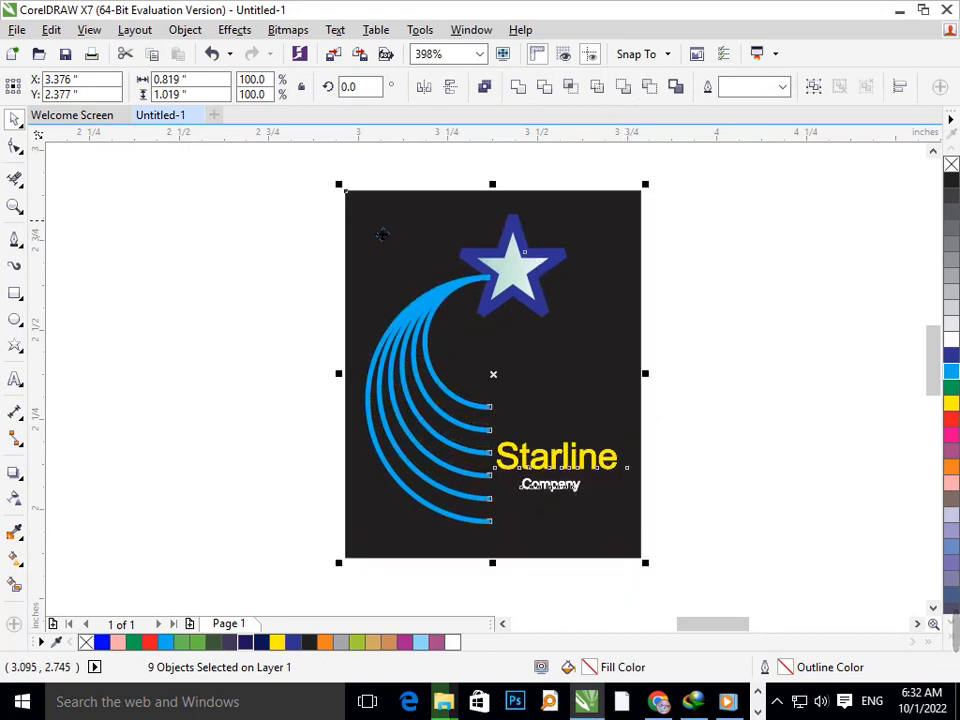
{"action": "left_click", "coordinate": [752, 412]}
{"action": "key", "text": "F3"}
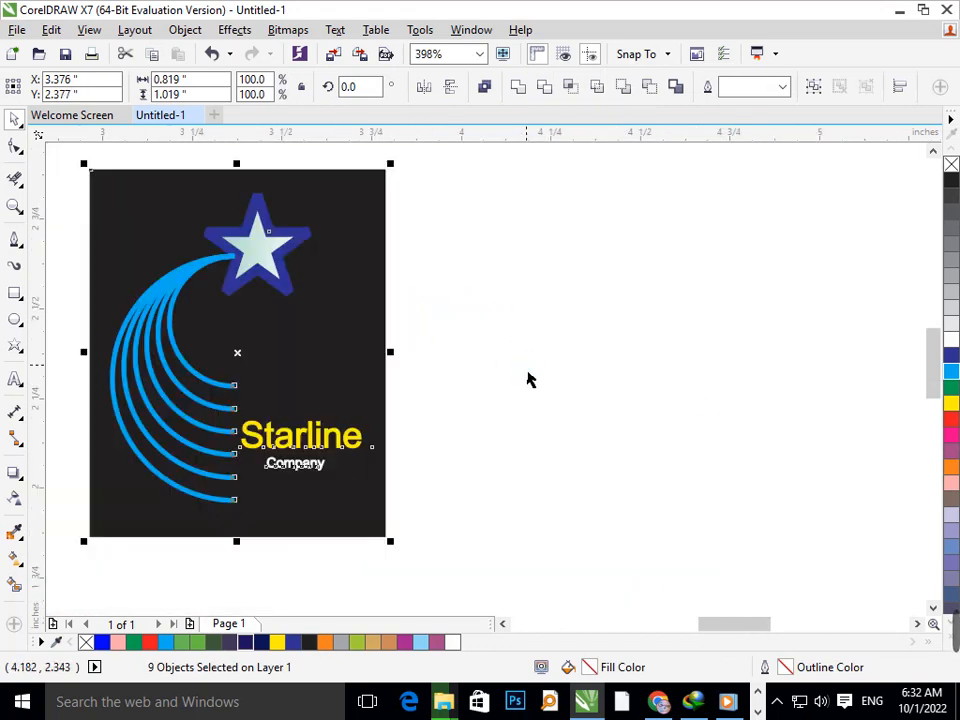
{"action": "key", "text": "F4"}
{"action": "key", "text": "F4"}
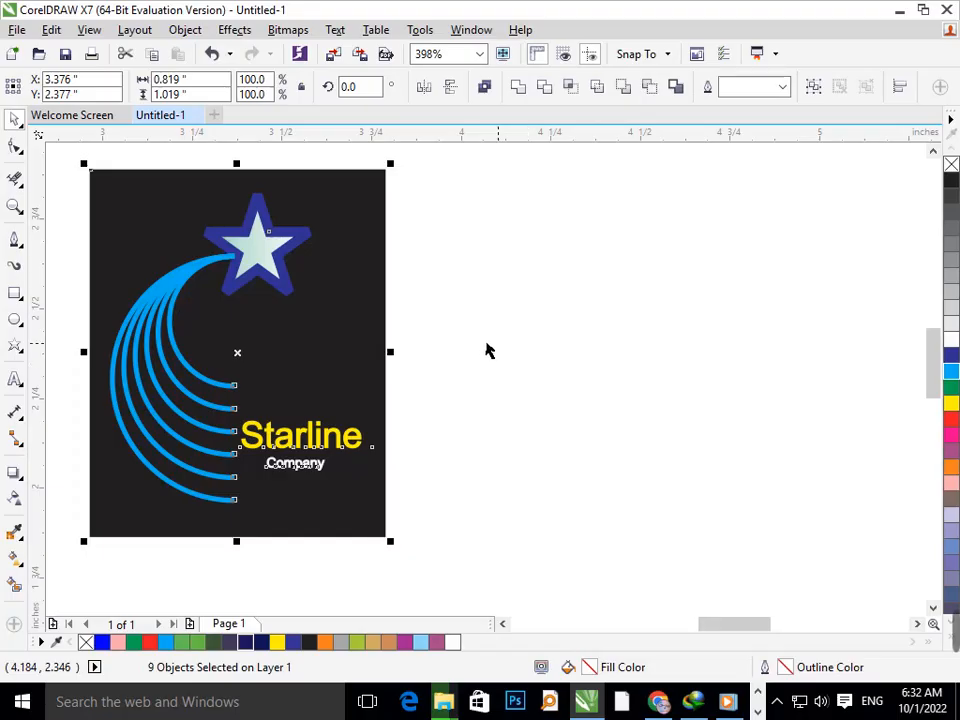
{"action": "key", "text": "F3"}
{"action": "left_click_drag", "start_coordinate": [287, 273], "coordinate": [456, 480]}
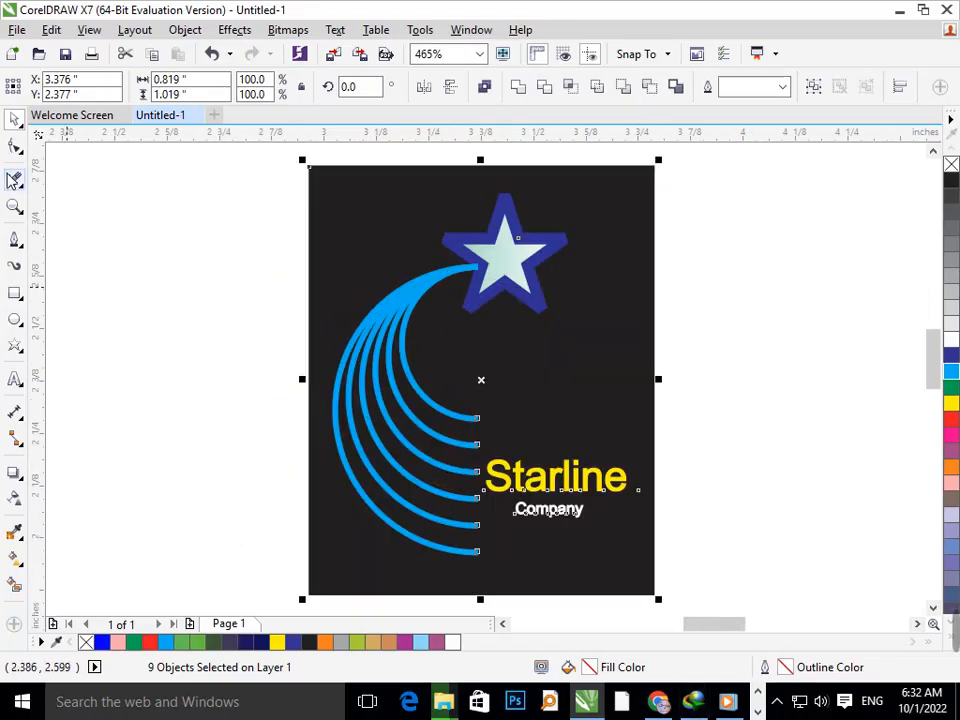